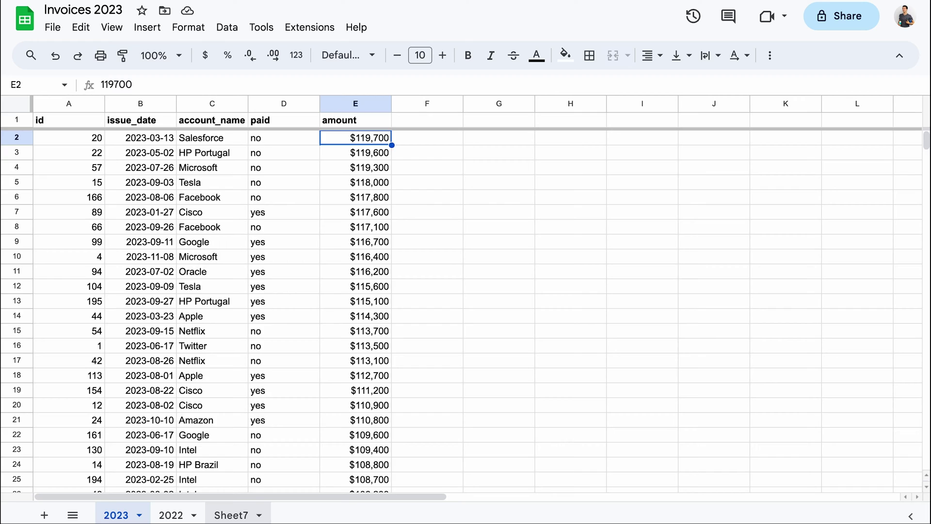
# On Sheet7, enter =2023!E2 in B1 to show the top 2023 invoice amount
pyautogui.click(232, 515)
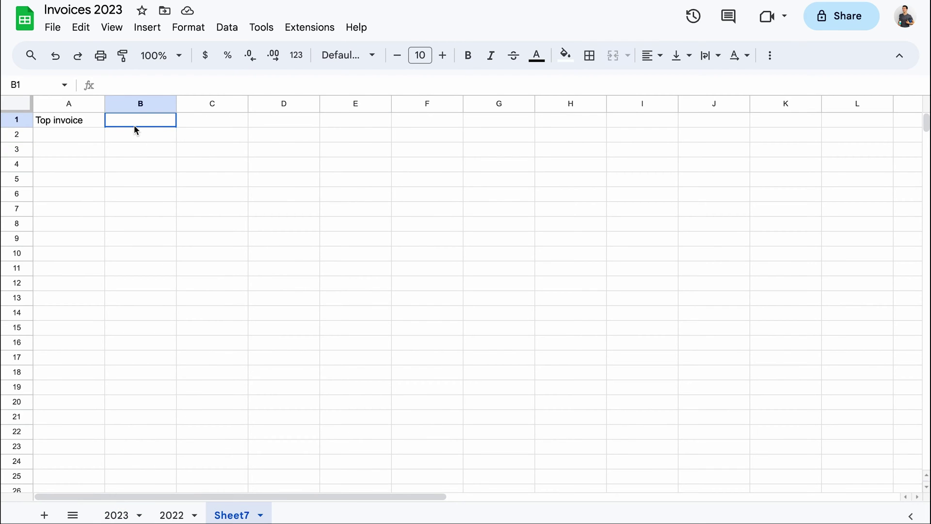
pyautogui.write('=2023')
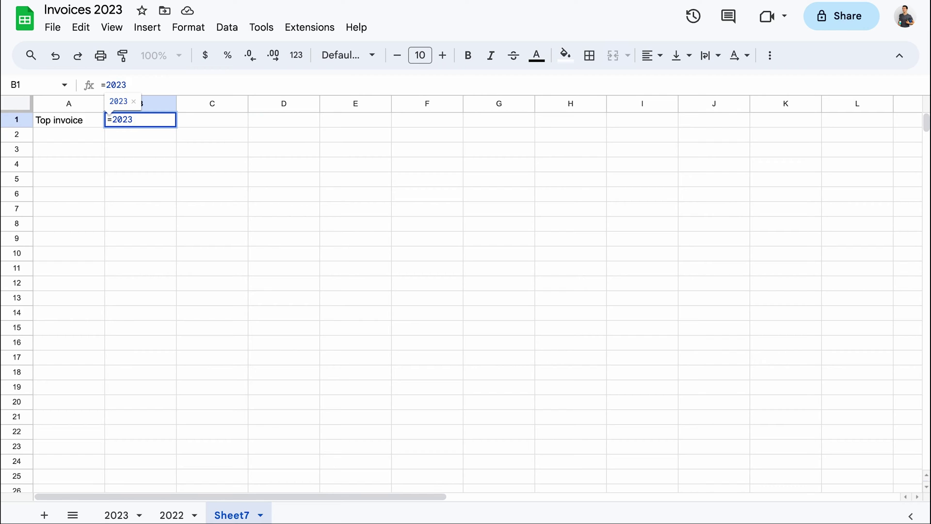
pyautogui.write('!')
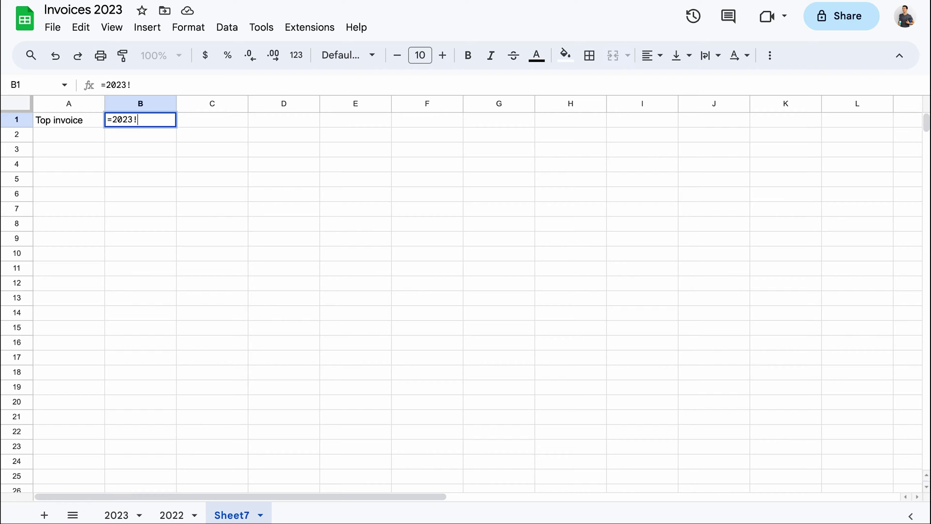
pyautogui.write('E2')
pyautogui.press('Return')
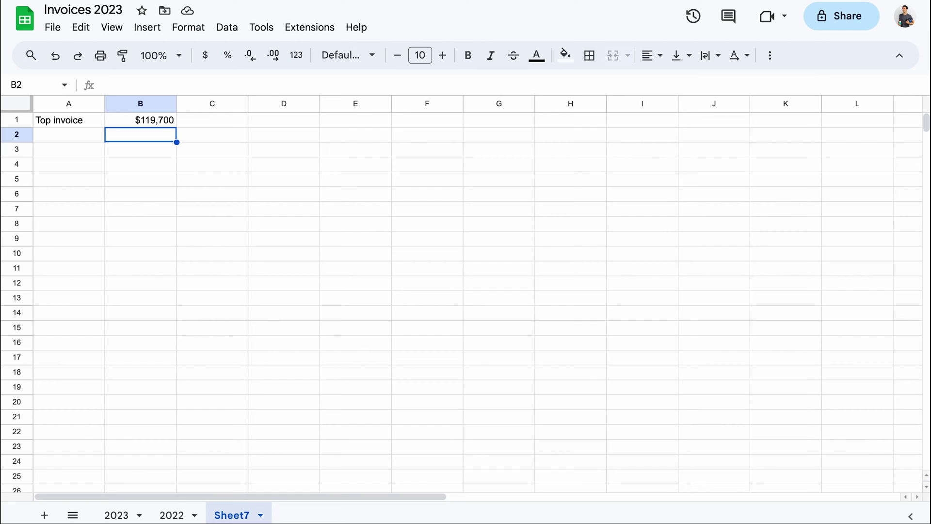
# Clear A1:B1, removing the Top invoice label and its $119,700 amount
pyautogui.click(94, 124)
pyautogui.hotkey('shift', 'Right')
pyautogui.press('Delete')
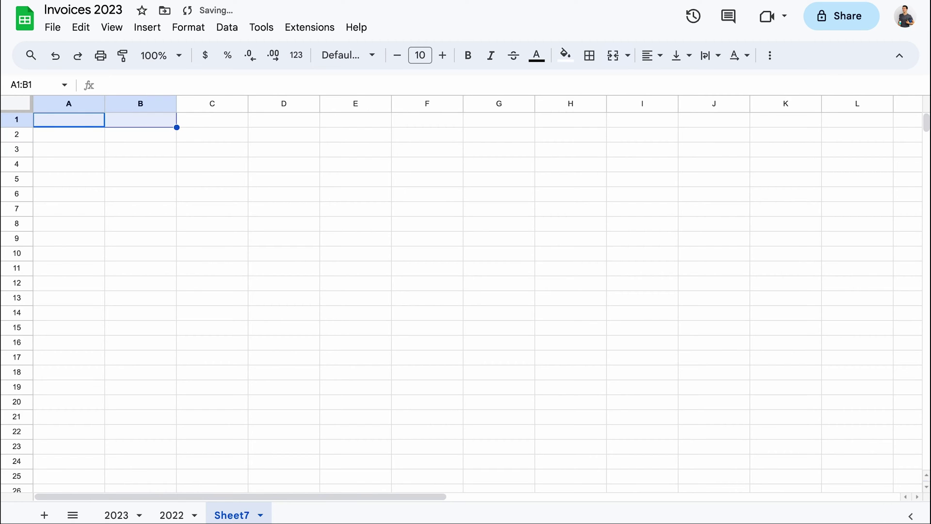
# In A1, enter an ARRAYFORMULA pulling in the 2023 range A1:E
pyautogui.click(94, 124)
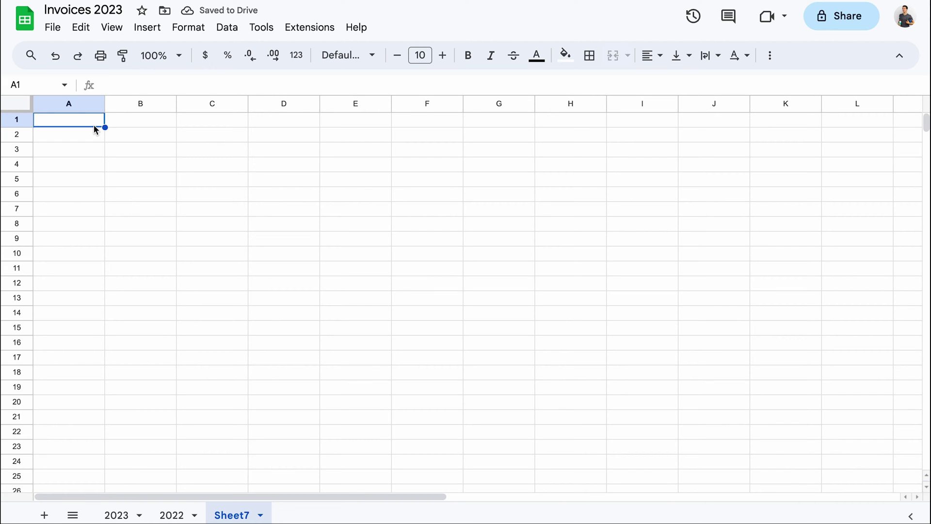
pyautogui.write('=ARR')
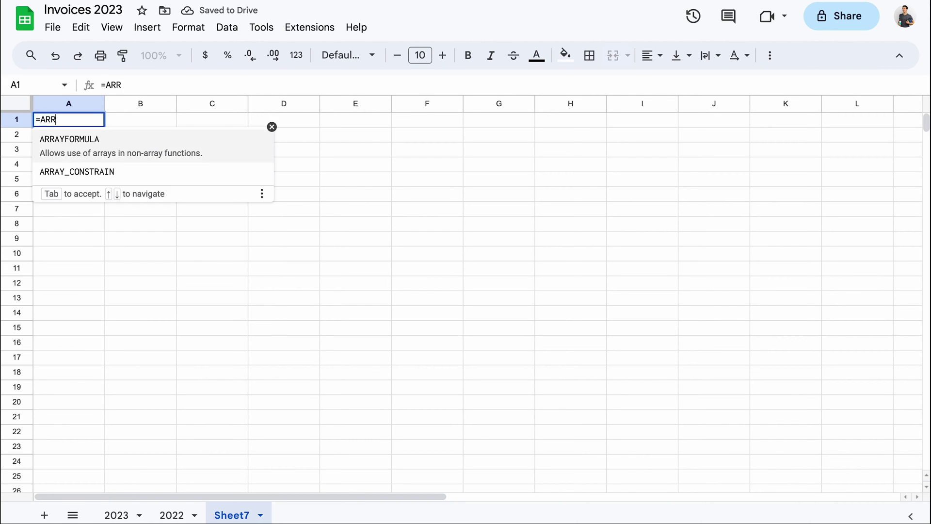
pyautogui.press('Tab')
pyautogui.write('2023')
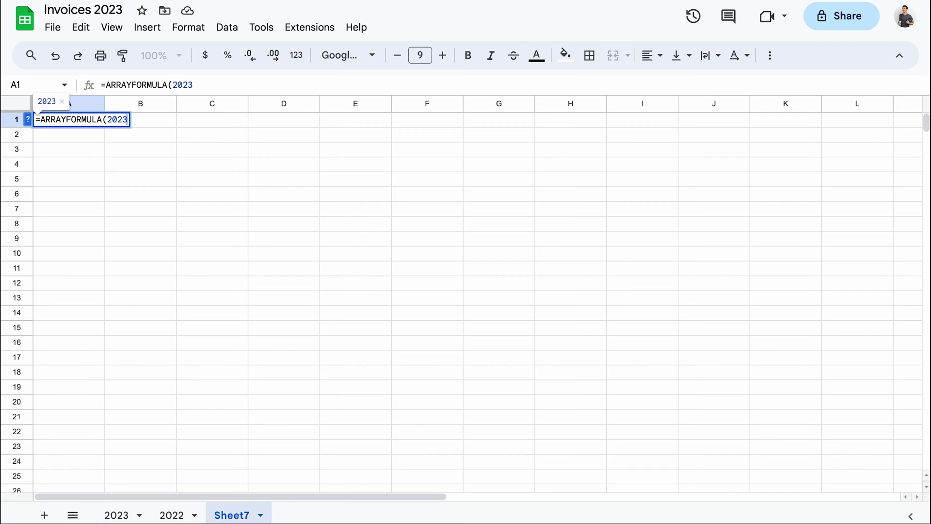
pyautogui.write('!')
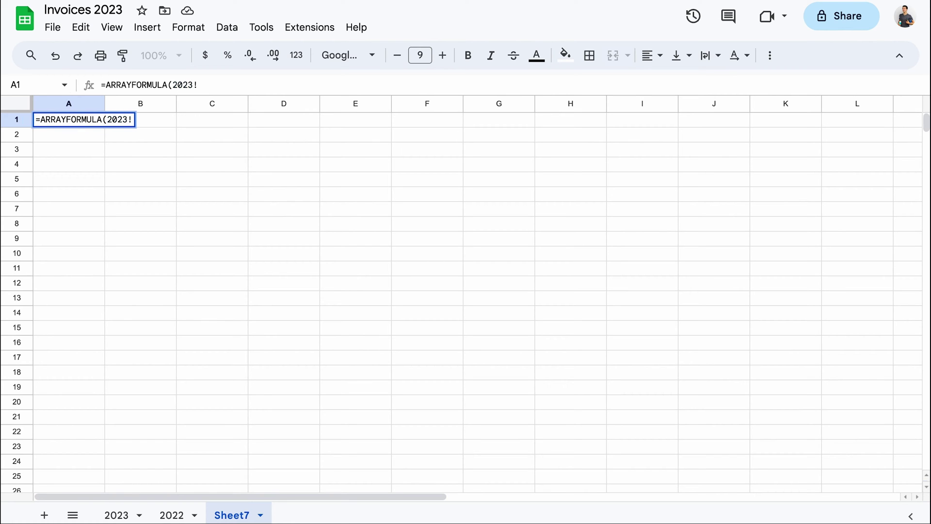
pyautogui.write('A1:E)')
pyautogui.press('Return')
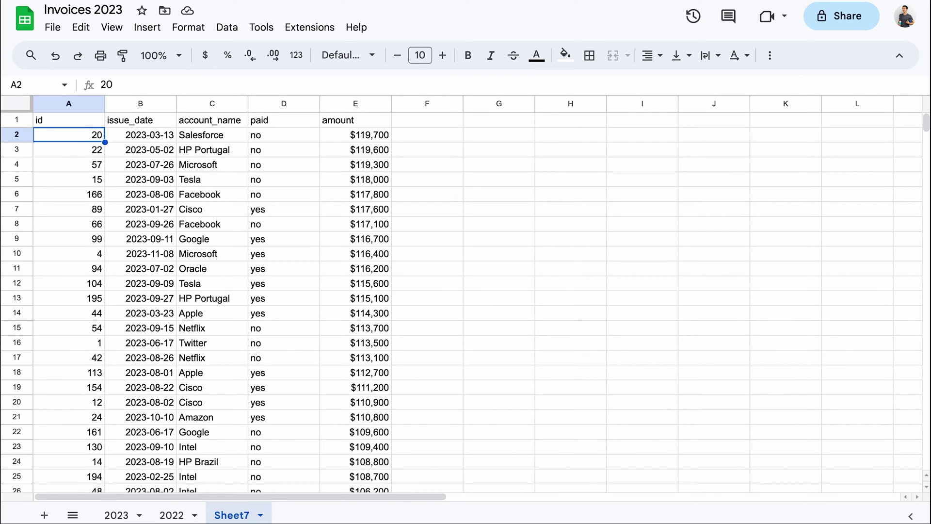
# Edit A1's formula to ={'2023'!A1:E;'2022'!A1:E}, stacking 2022 below 2023
pyautogui.click(89, 125)
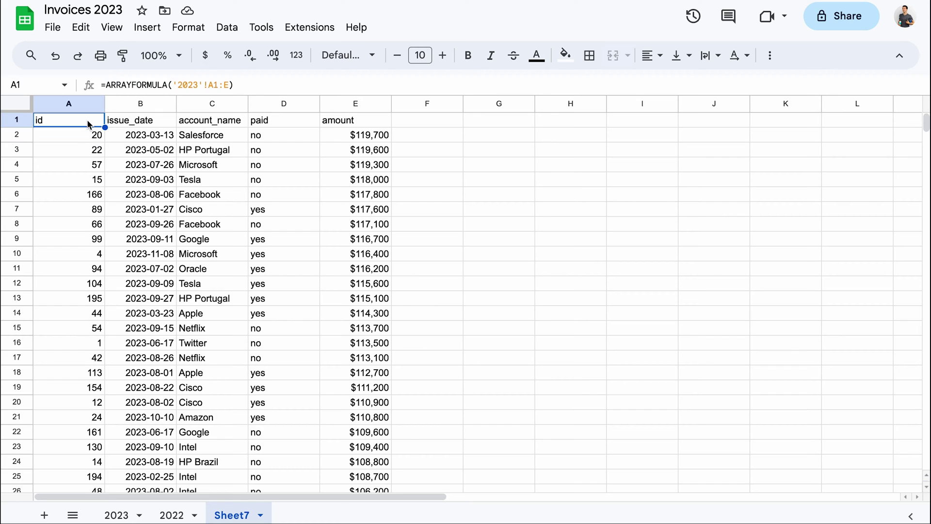
pyautogui.click(172, 85)
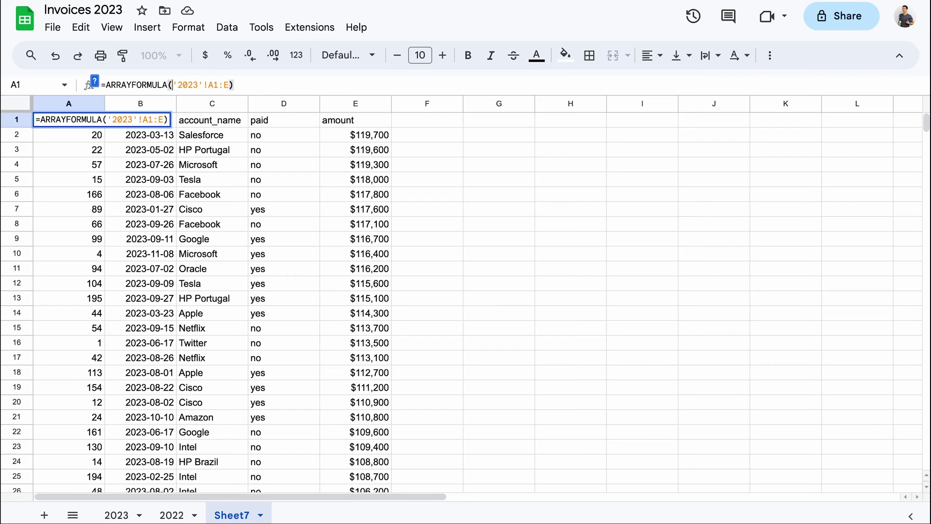
pyautogui.write('{')
pyautogui.press('Right')
pyautogui.press('Right')
pyautogui.press('Right')
pyautogui.press('Right')
pyautogui.press('Right')
pyautogui.press('Right')
pyautogui.press('Right')
pyautogui.press('Right')
pyautogui.press('Right')
pyautogui.press('Right')
pyautogui.press('Right')
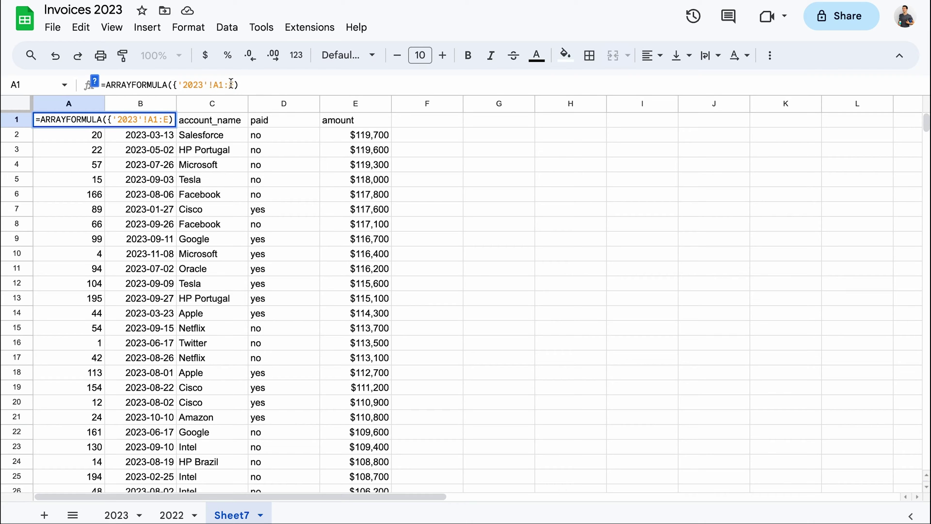
pyautogui.write(';')
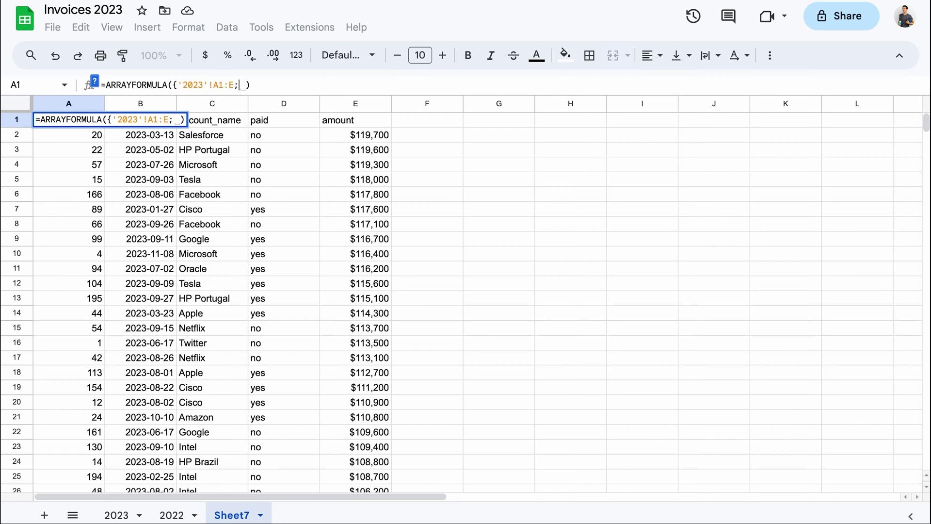
pyautogui.write("'")
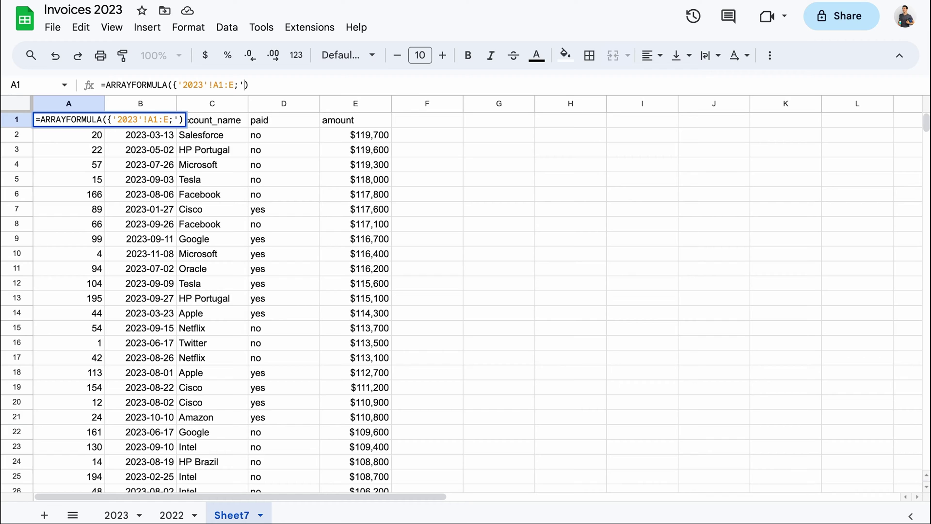
pyautogui.write("2022'!A1")
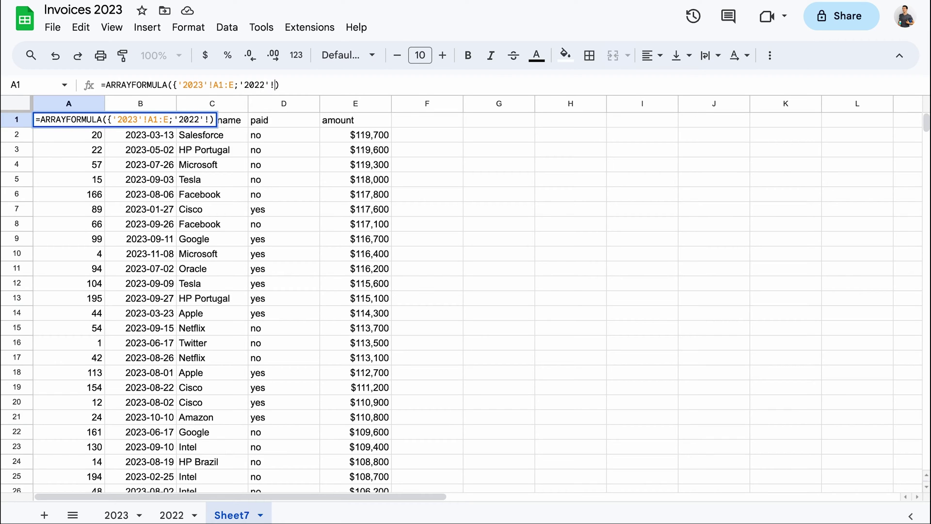
pyautogui.write(':')
pyautogui.write('E}')
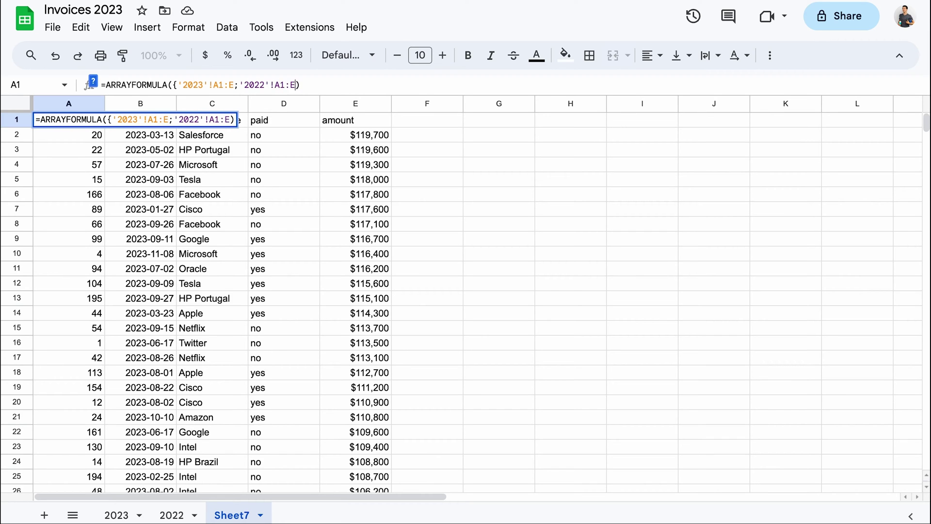
pyautogui.press('Return')
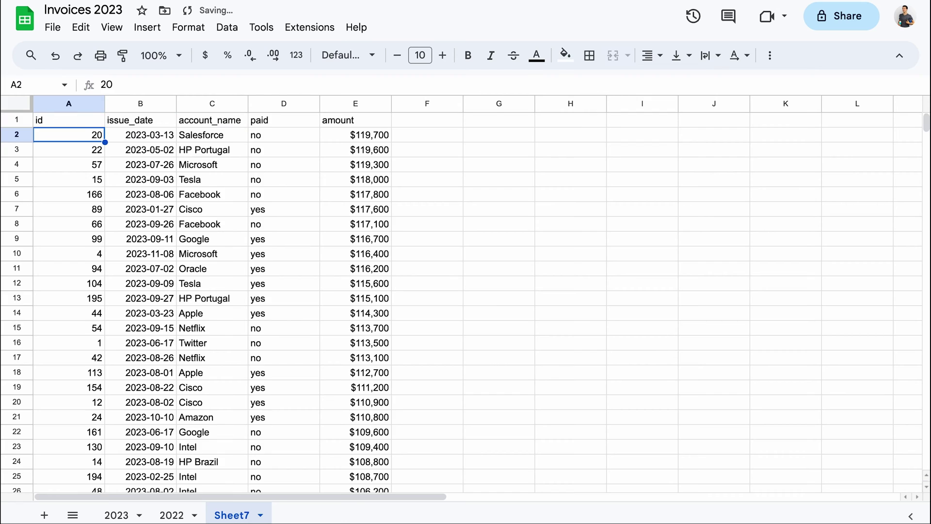
pyautogui.scroll(-20, 191, 285)
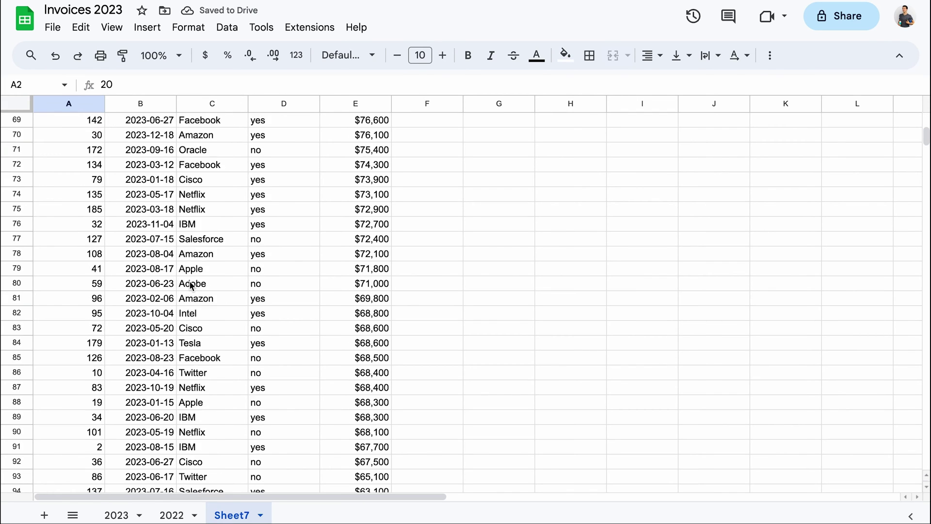
pyautogui.scroll(-8, 192, 285)
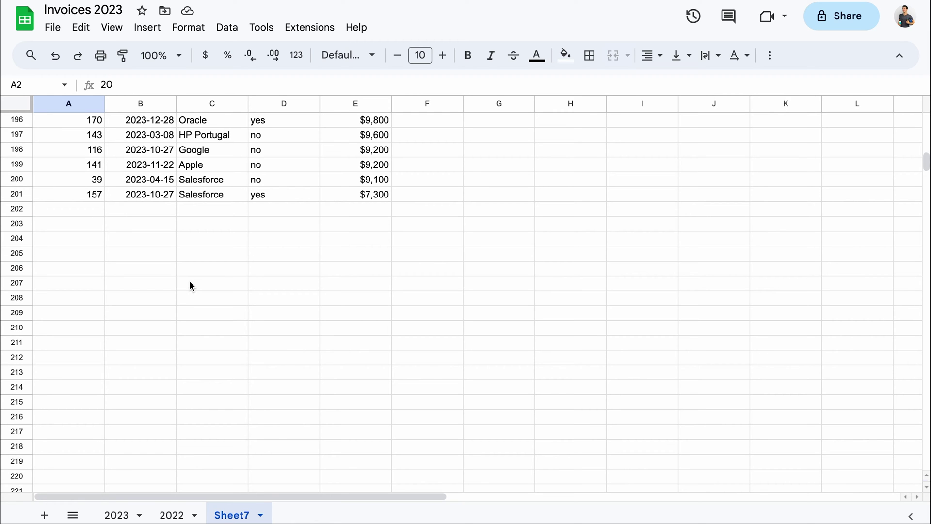
pyautogui.scroll(-20, 191, 286)
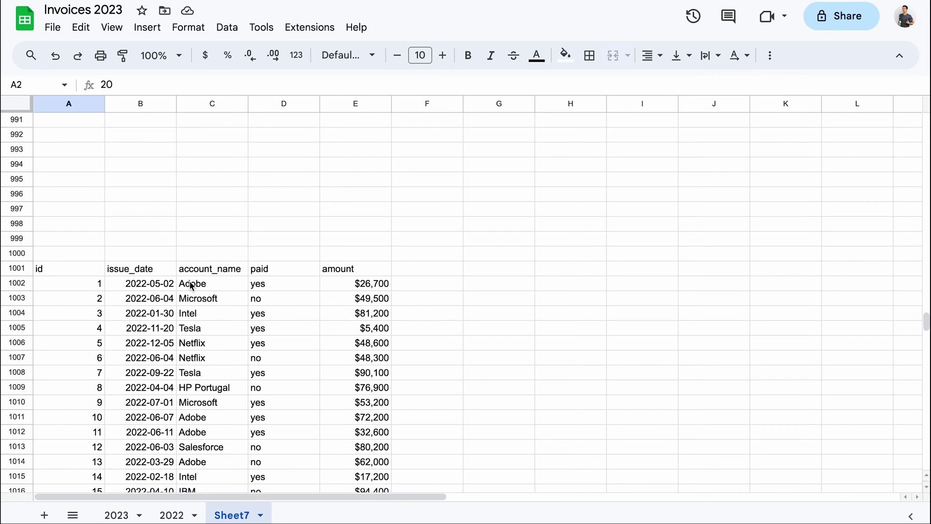
pyautogui.scroll(20, 192, 285)
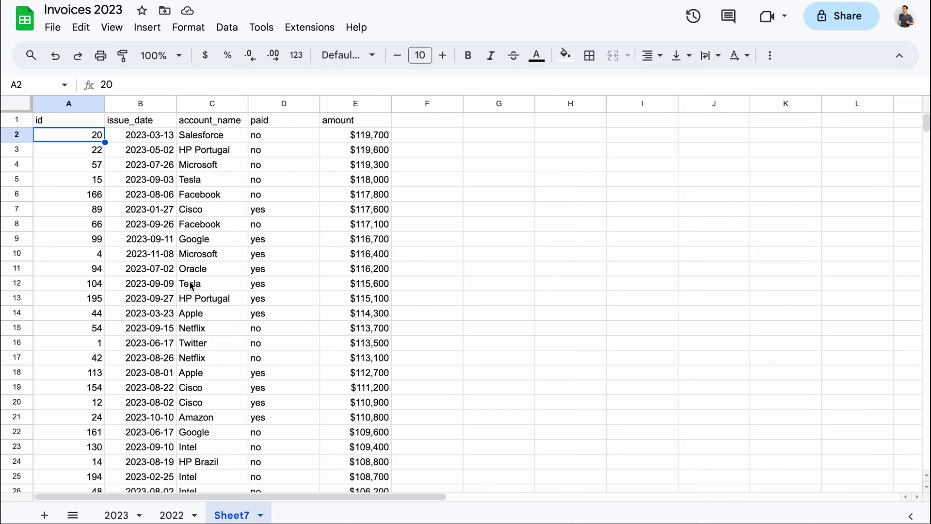
pyautogui.click(88, 126)
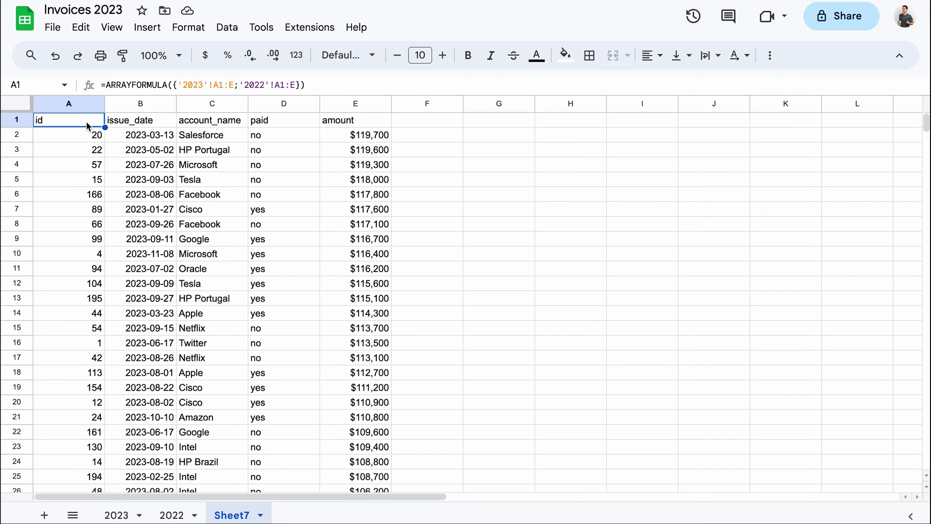
# Limit both ranges in the A1 formula to end at row 10 (A1:E10)
pyautogui.click(235, 85)
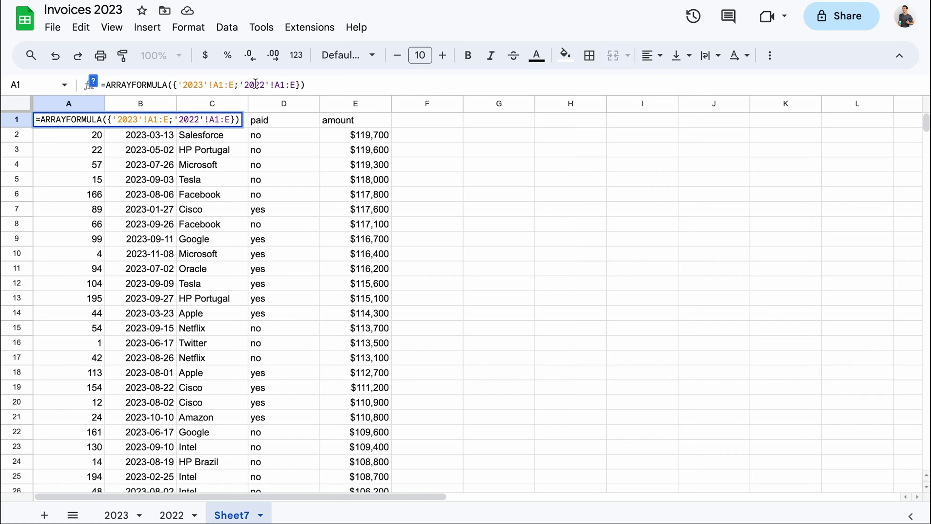
pyautogui.write('10')
pyautogui.click(305, 85)
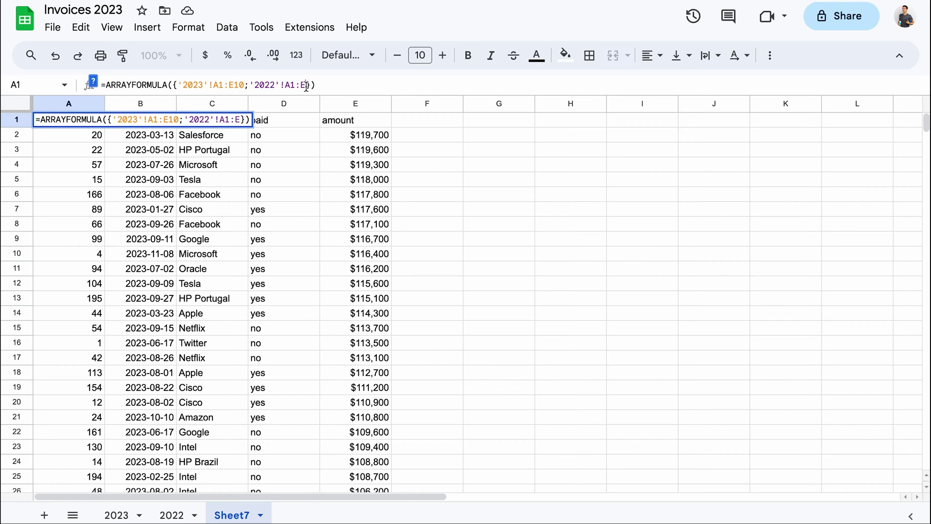
pyautogui.write('10')
pyautogui.press('Return')
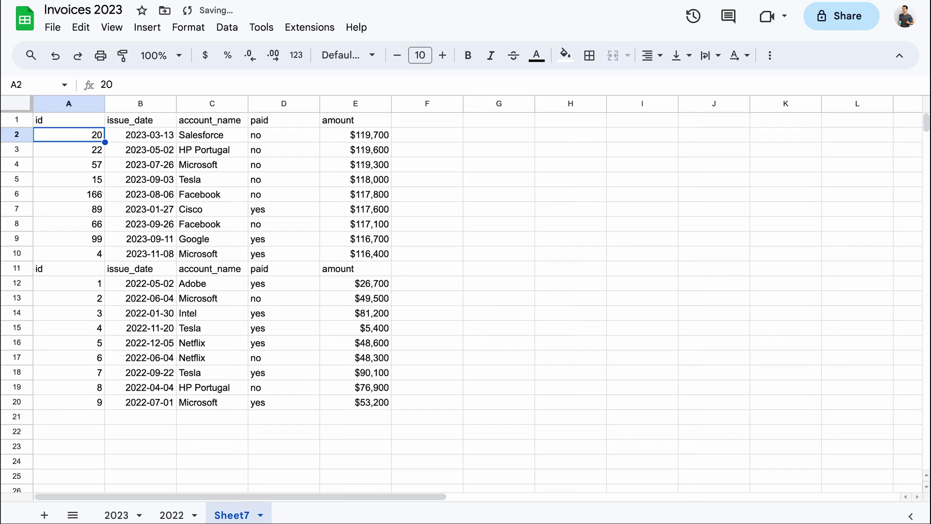
# Change the 2022 range to start at A2, leaving a single header row
pyautogui.click(92, 120)
pyautogui.press('Return')
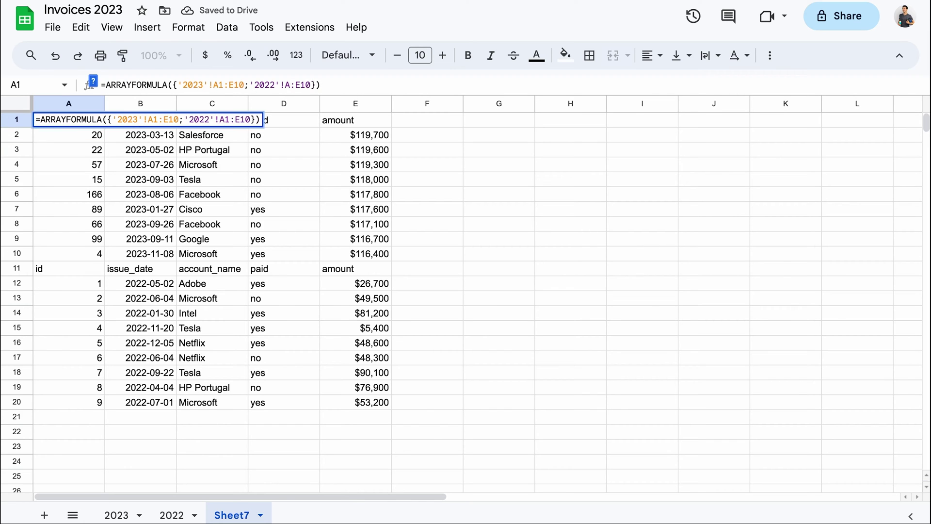
pyautogui.write('2')
pyautogui.press('Return')
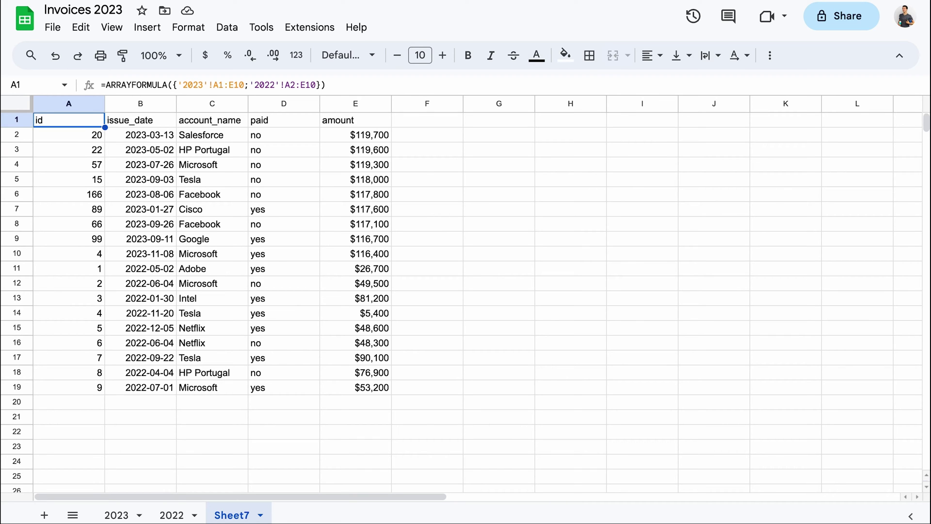
# Copy the 2023 sheet into Invoices 2022, then open it there on the Copy of 2023 tab
pyautogui.rightClick(122, 514)
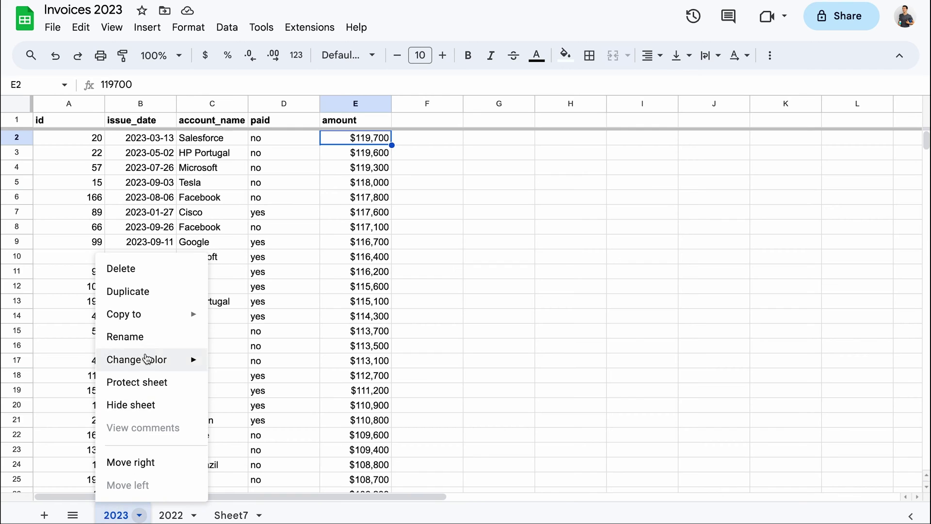
pyautogui.moveTo(152, 316)
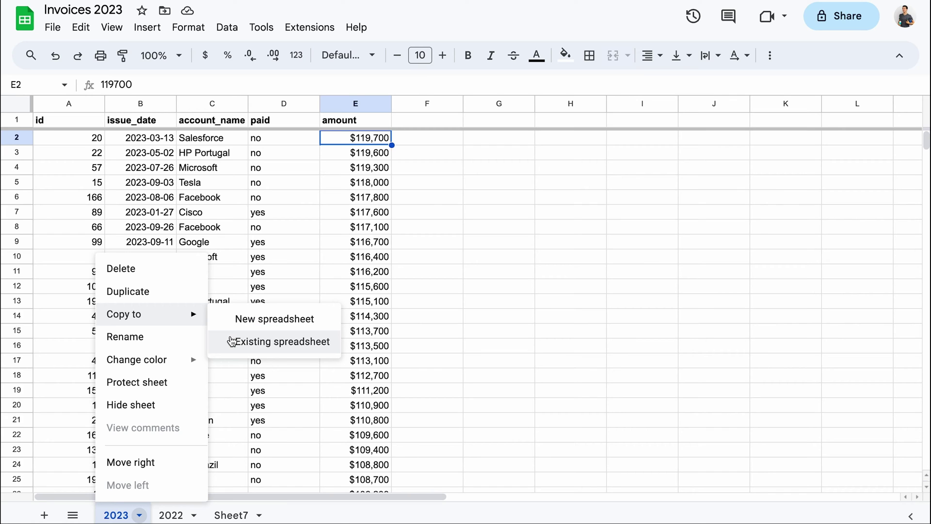
pyautogui.click(232, 341)
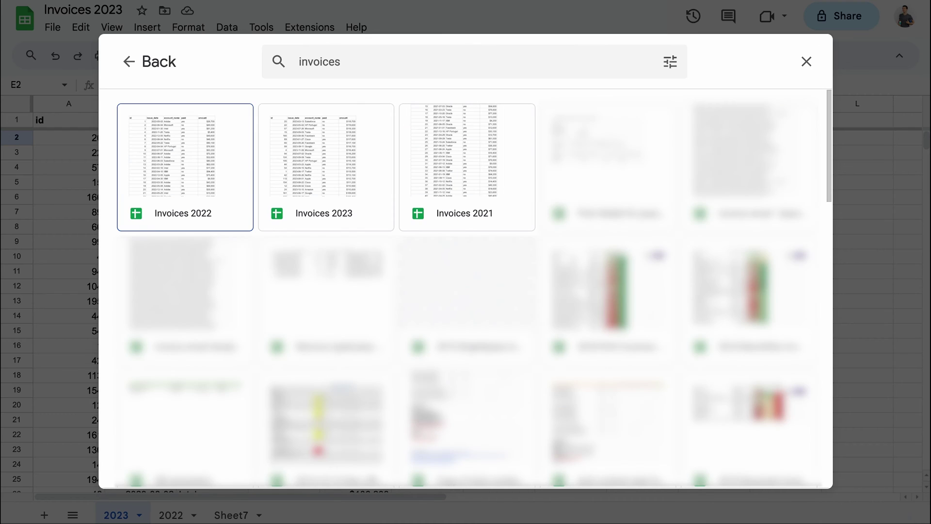
pyautogui.click(216, 168)
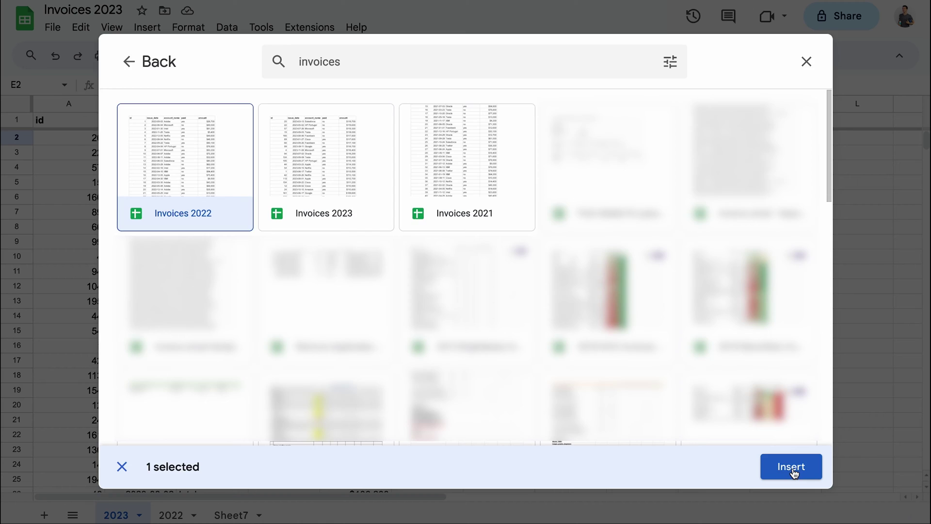
pyautogui.click(794, 470)
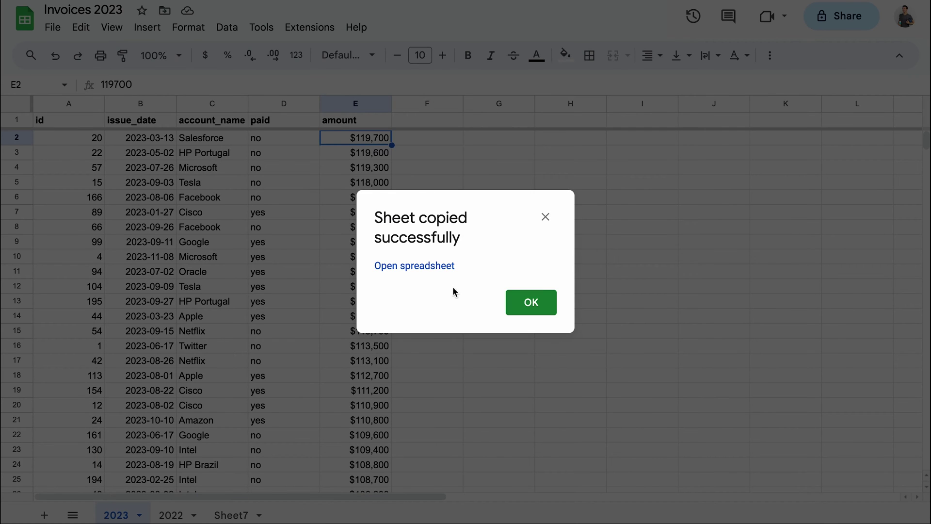
pyautogui.click(435, 267)
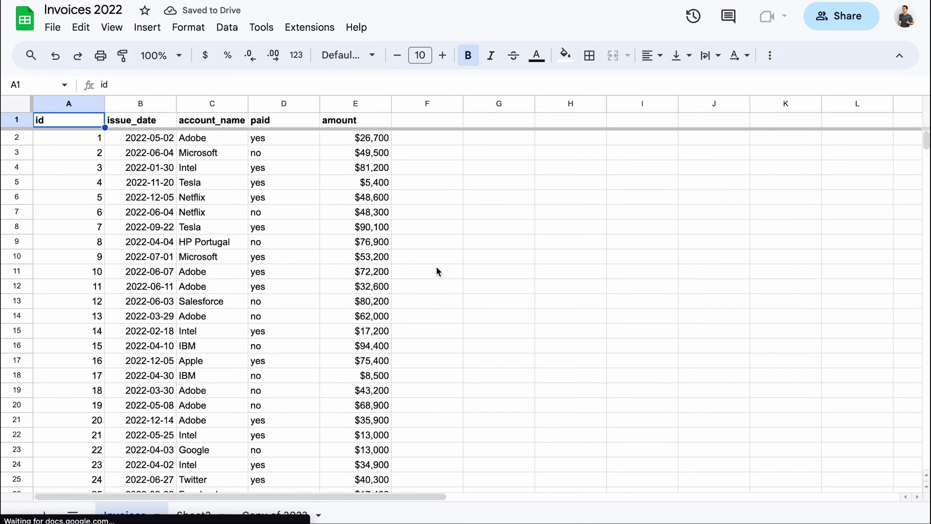
pyautogui.click(274, 514)
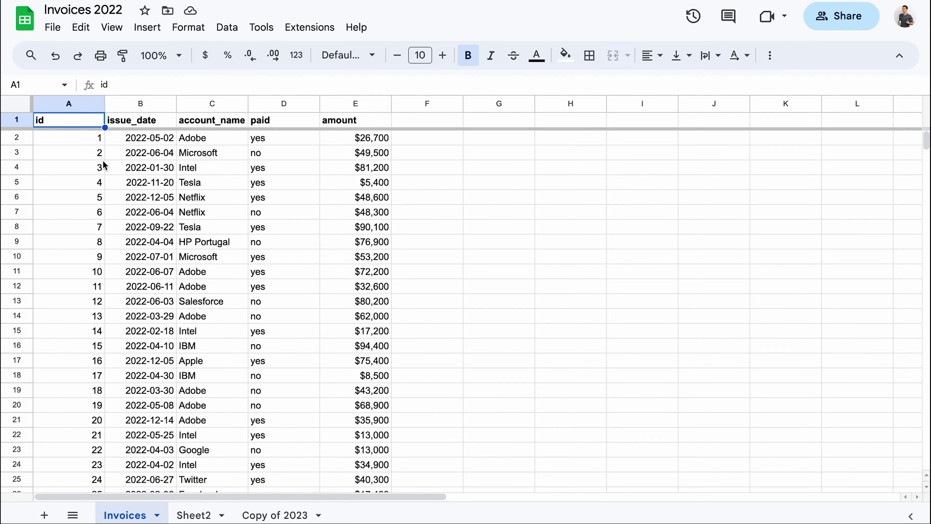
# Download the Invoices 2022 sheet as a Comma Separated Values (.csv) file and save it
pyautogui.click(56, 32)
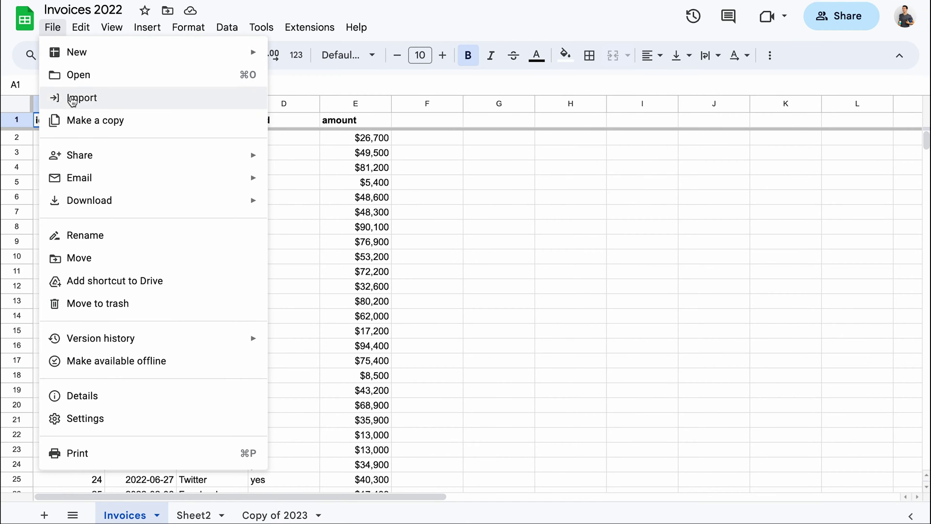
pyautogui.moveTo(80, 200)
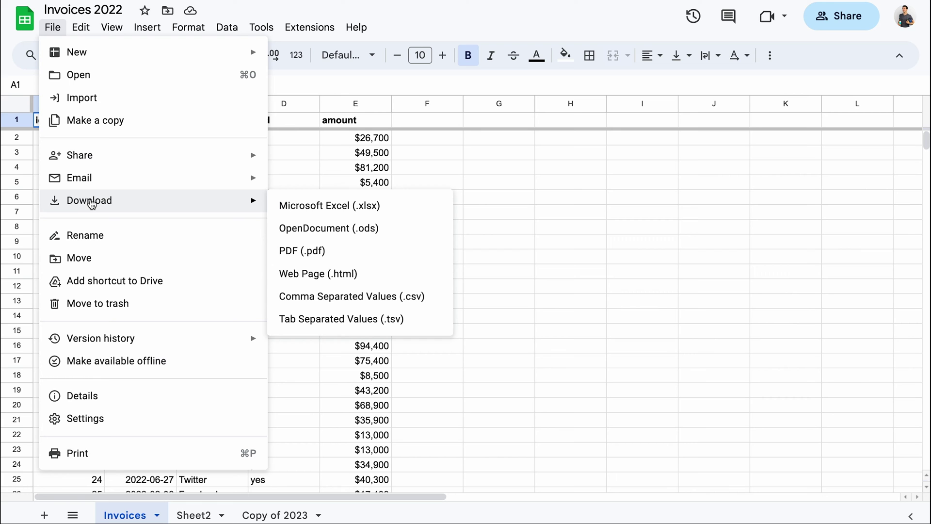
pyautogui.click(336, 302)
pyautogui.click(679, 362)
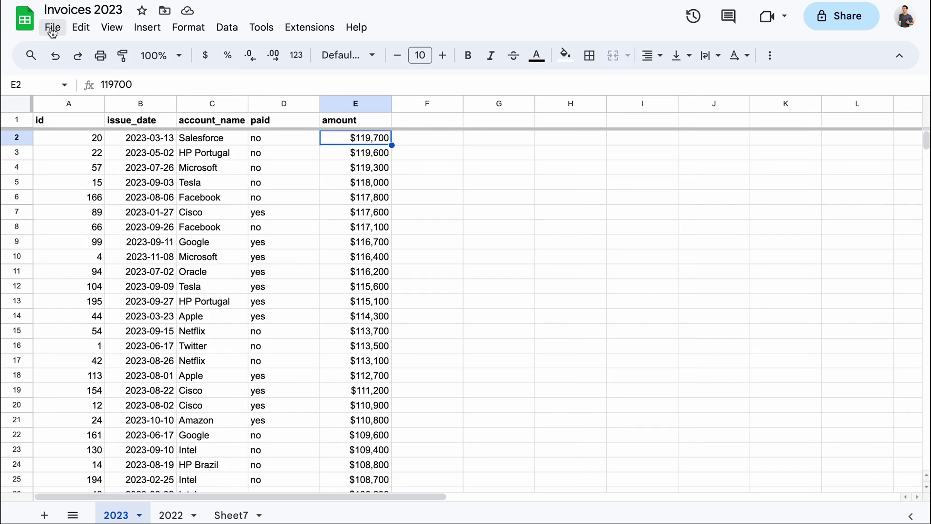
# Import the uploaded Invoices 2022 CSV with Append to current sheet into the 2023 sheet
pyautogui.click(51, 28)
pyautogui.click(98, 99)
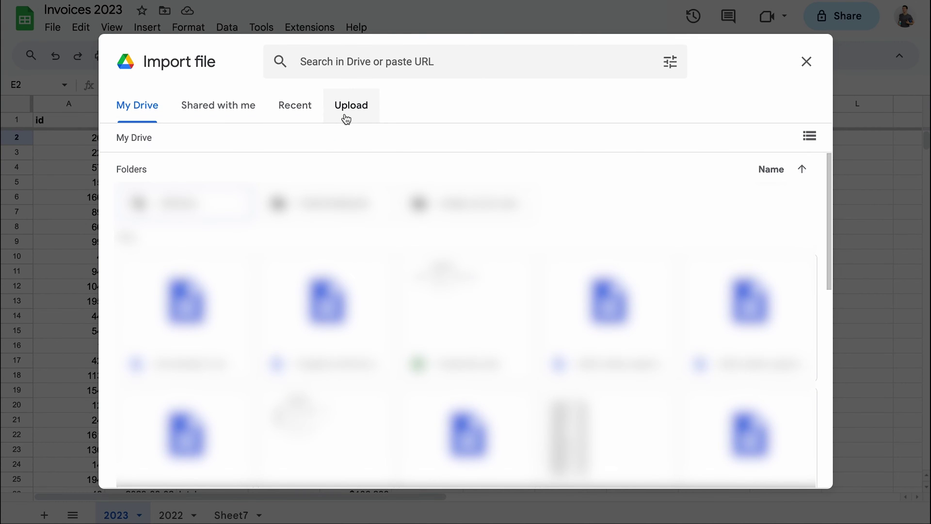
pyautogui.click(345, 116)
pyautogui.click(457, 353)
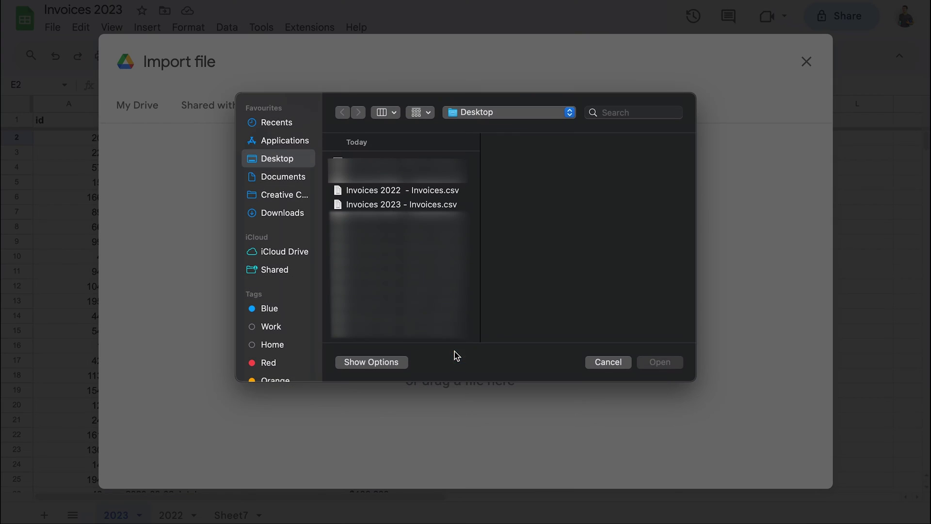
pyautogui.click(412, 190)
pyautogui.click(662, 363)
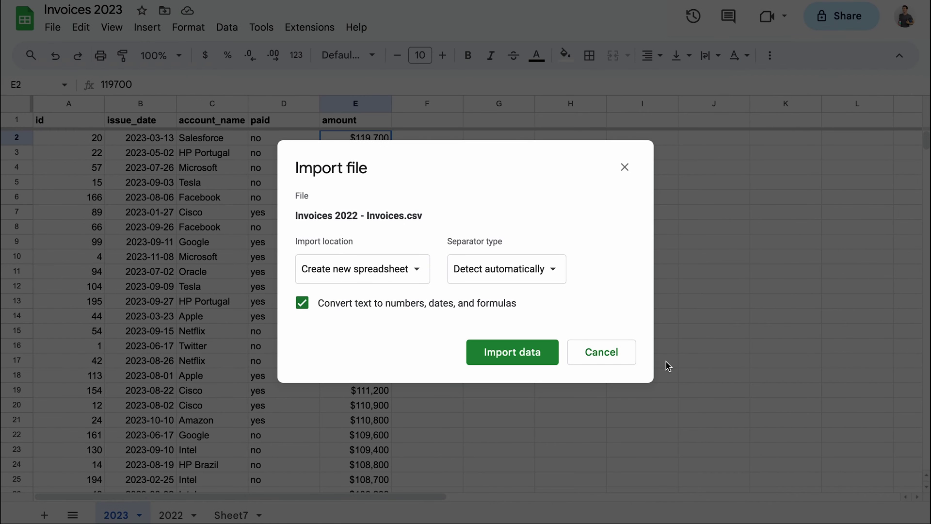
pyautogui.click(359, 267)
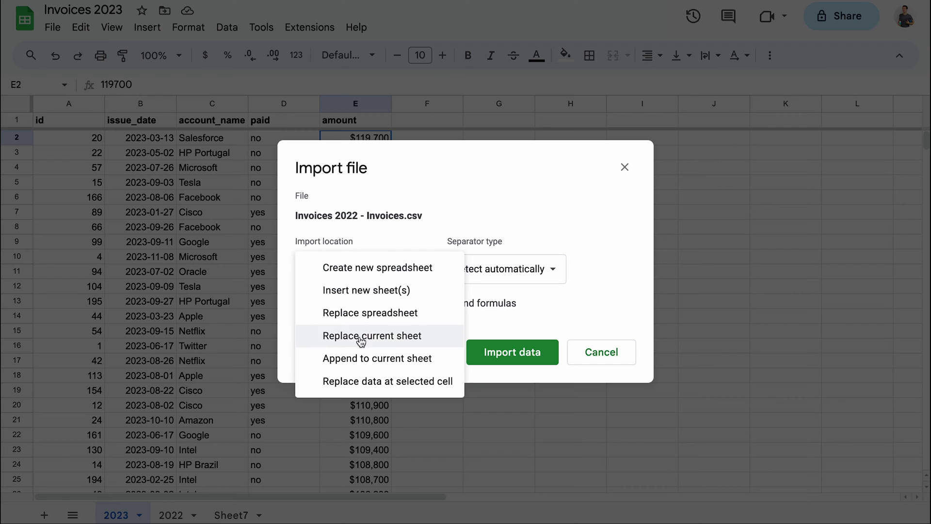
pyautogui.click(361, 358)
pyautogui.click(510, 352)
pyautogui.scroll(-20, 222, 441)
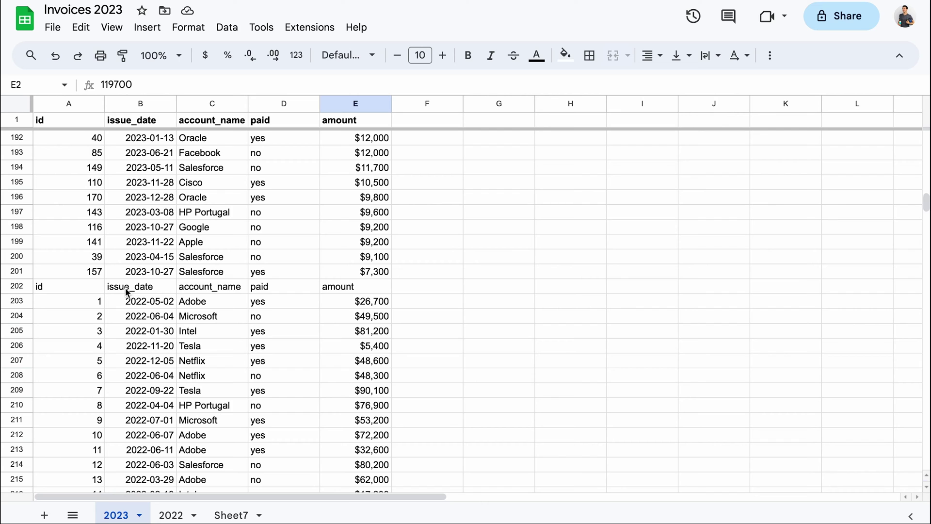
# Delete row 202, the duplicate header from the appended 2022 data
pyautogui.click(20, 287)
pyautogui.rightClick(19, 286)
pyautogui.click(34, 316)
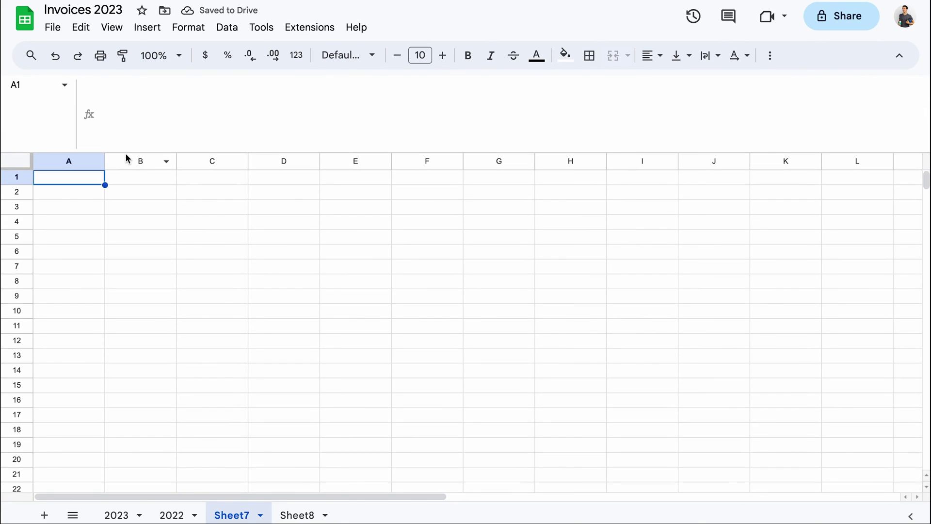
# In Sheet7's A1, start ={ followed by FILTER(2023!A1:E, LEN(2023!A1:A) > 0) on a new line
pyautogui.click(138, 113)
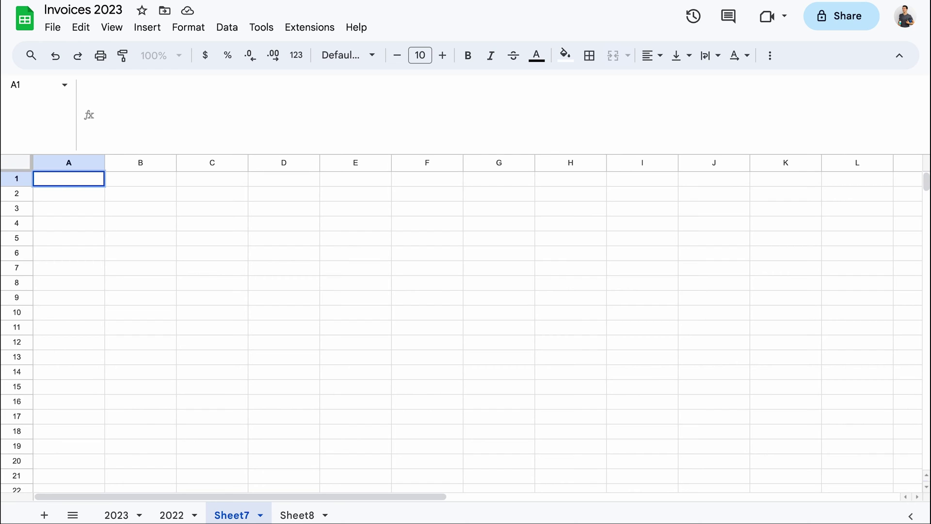
pyautogui.write('={')
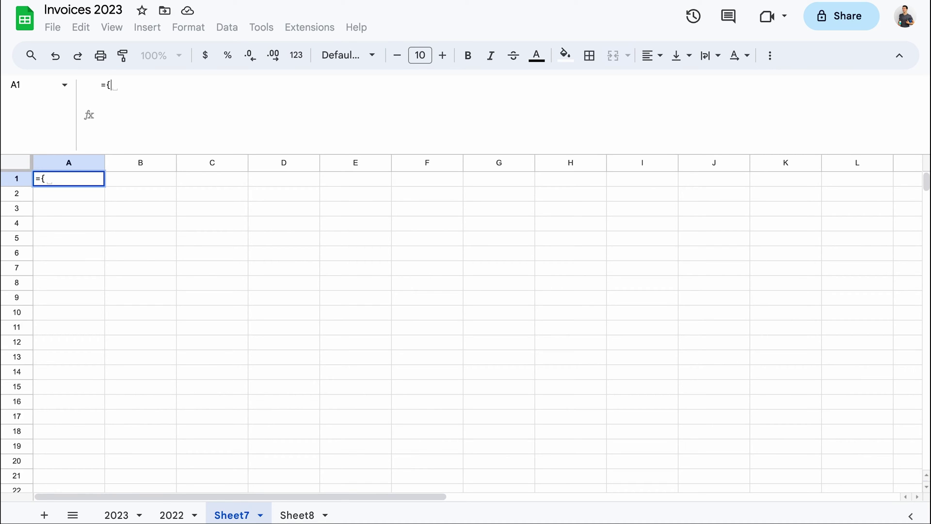
pyautogui.hotkey('ctrl', 'Return')
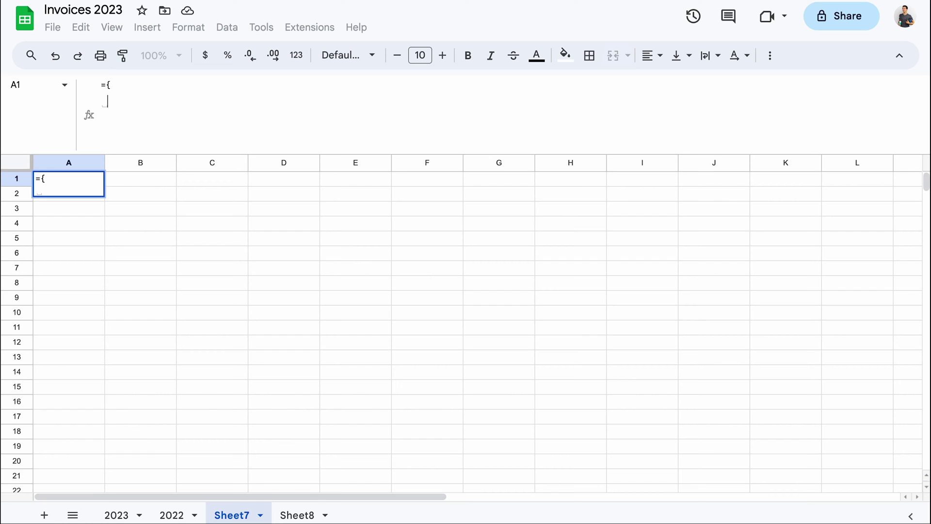
pyautogui.write('FI')
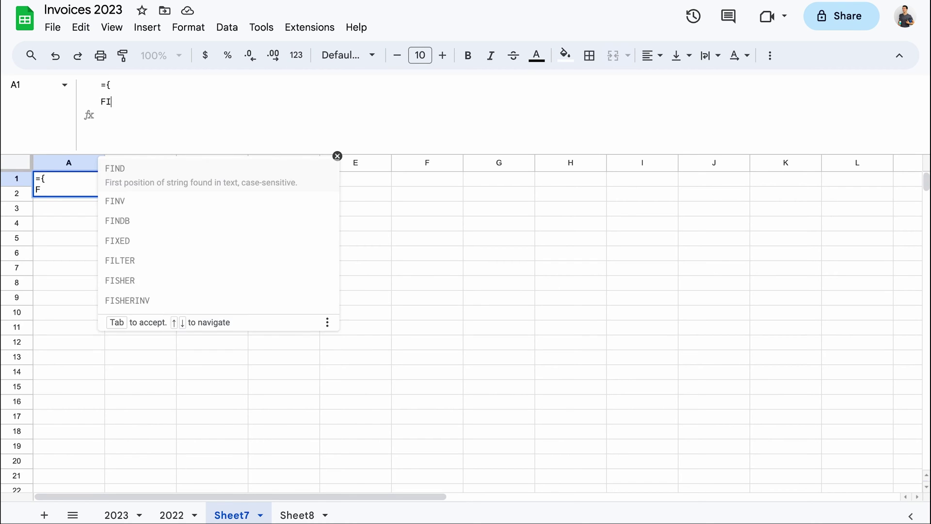
pyautogui.write('LTER(')
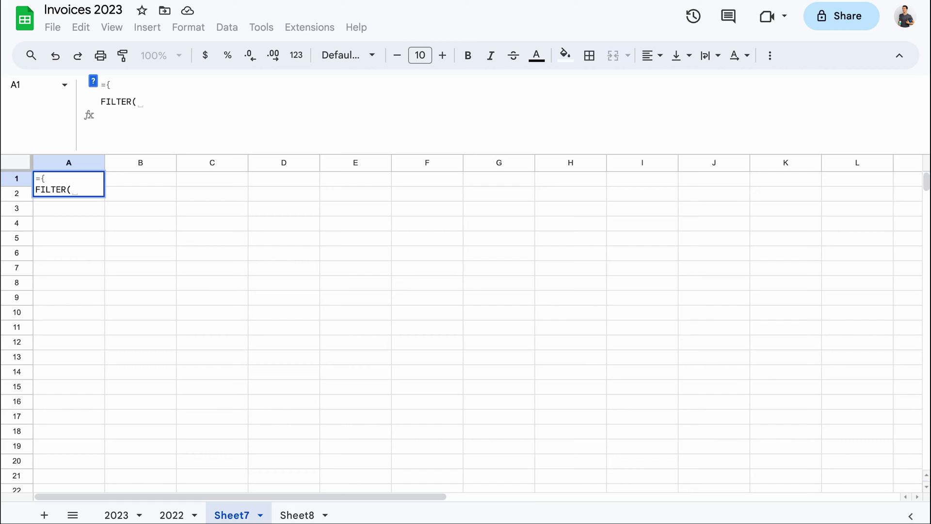
pyautogui.write('2023!')
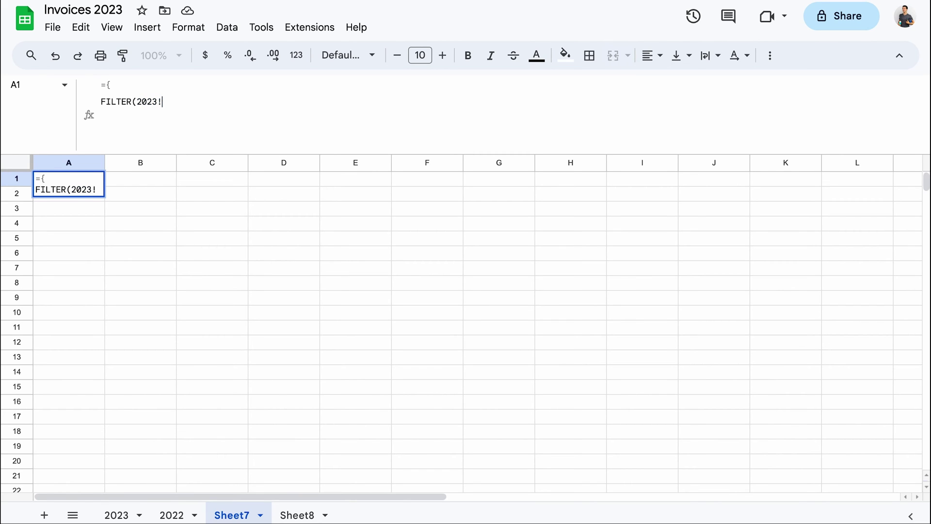
pyautogui.write('A1:E')
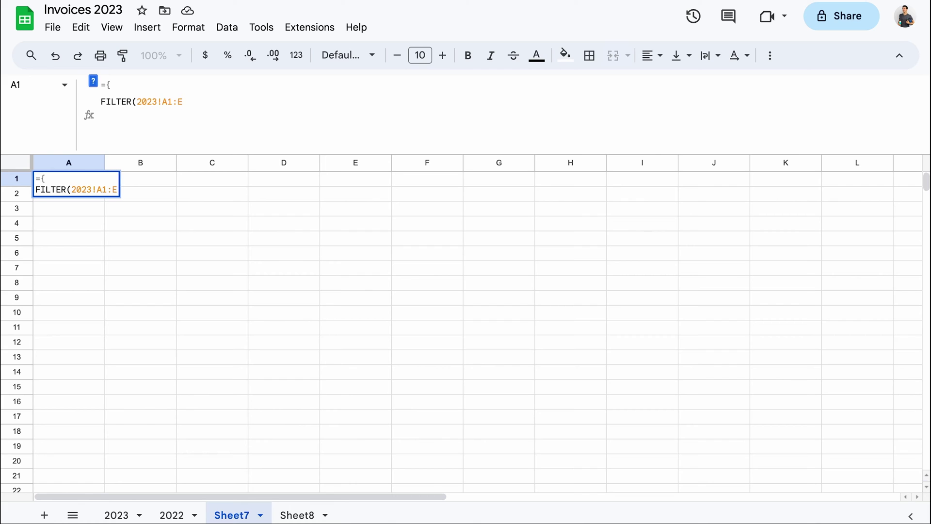
pyautogui.write(',')
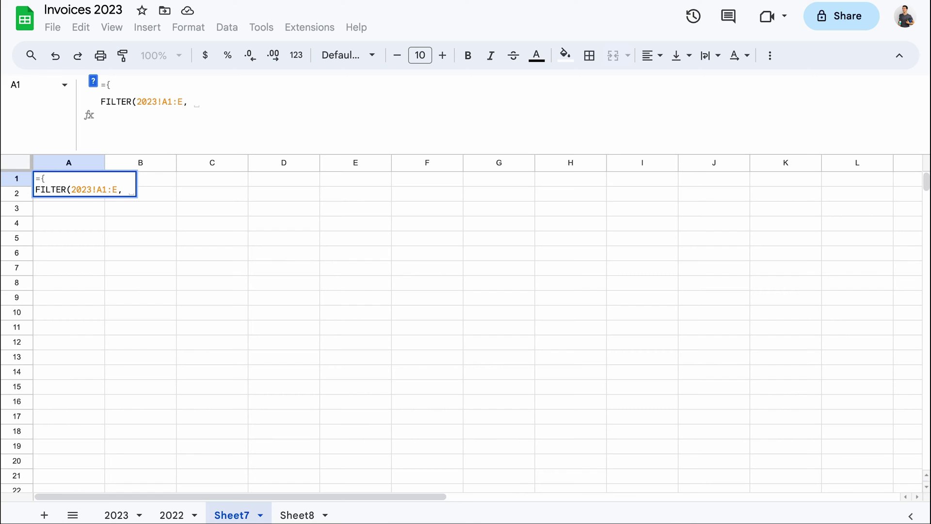
pyautogui.write('LEN(')
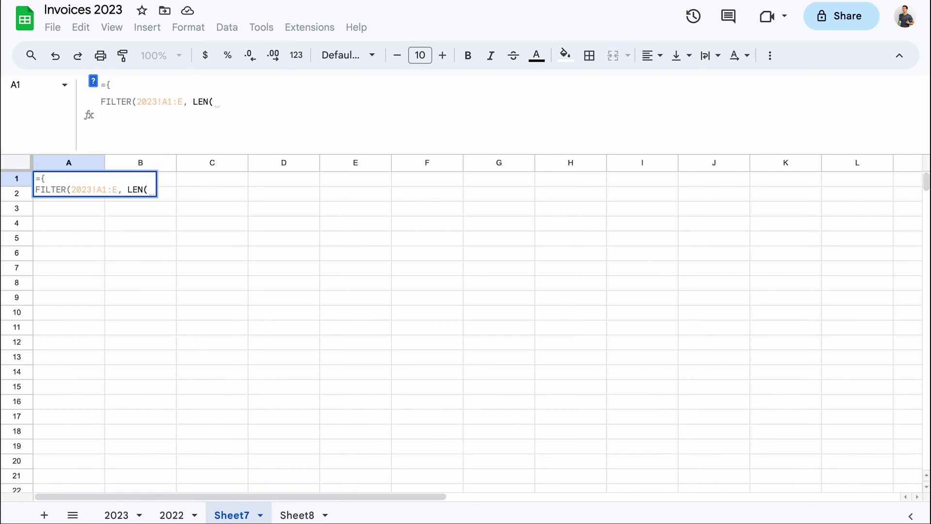
pyautogui.write('2023')
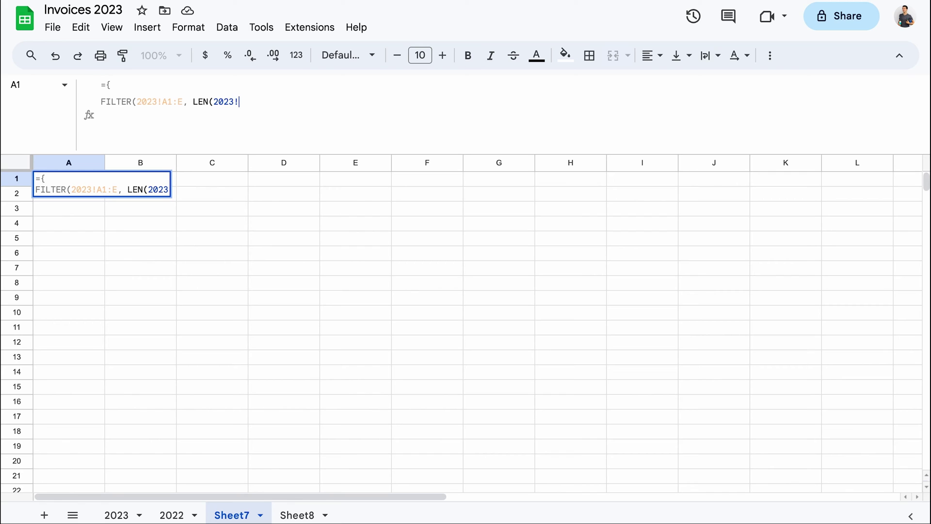
pyautogui.write('!A1:A')
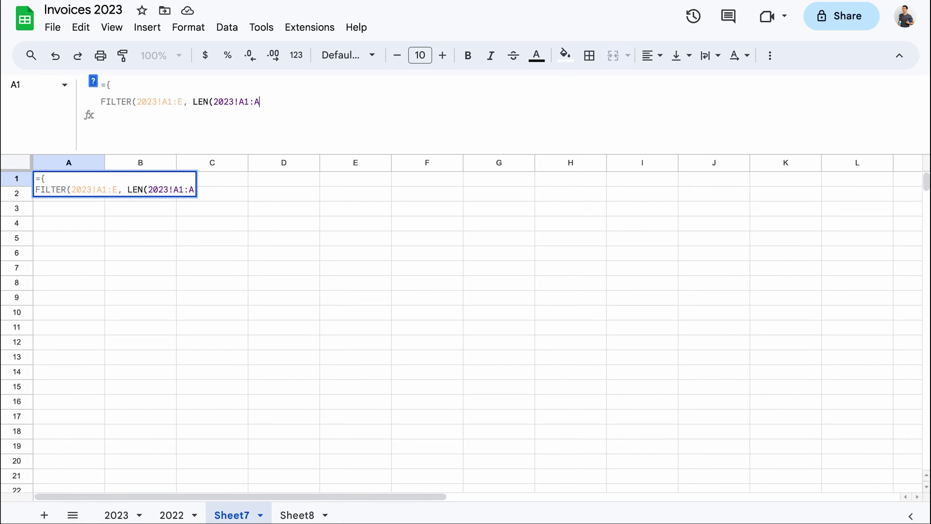
pyautogui.write(') ')
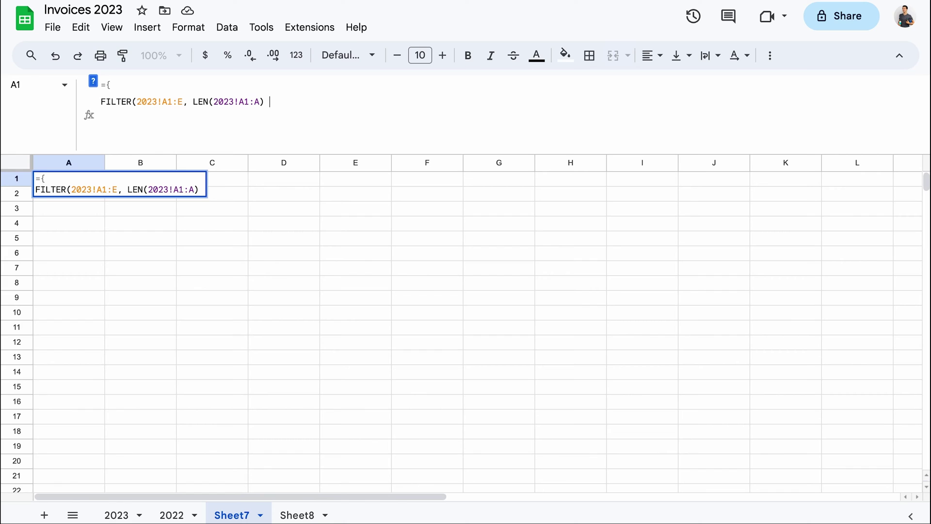
pyautogui.write('> 0)')
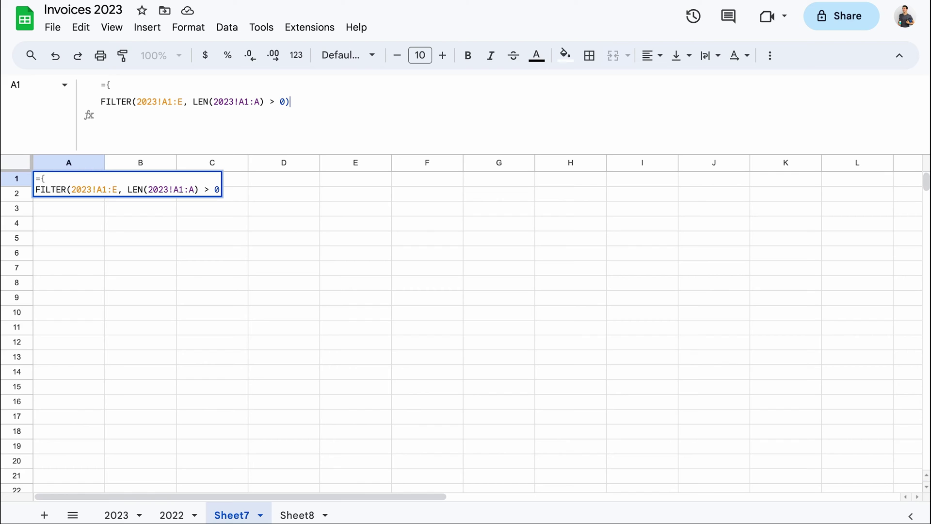
# End the 2023 FILTER line with a semicolon and duplicate it onto a third line
pyautogui.write(';')
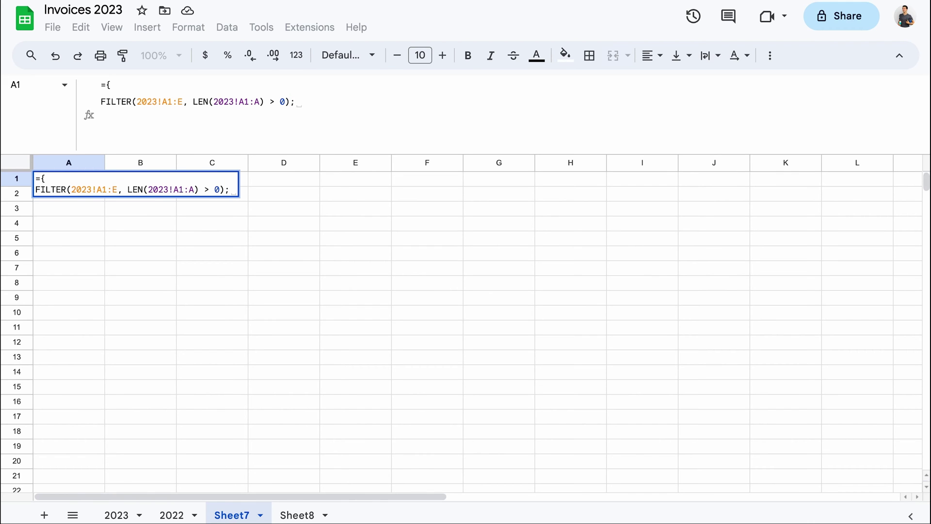
pyautogui.hotkey('ctrl', 'Return')
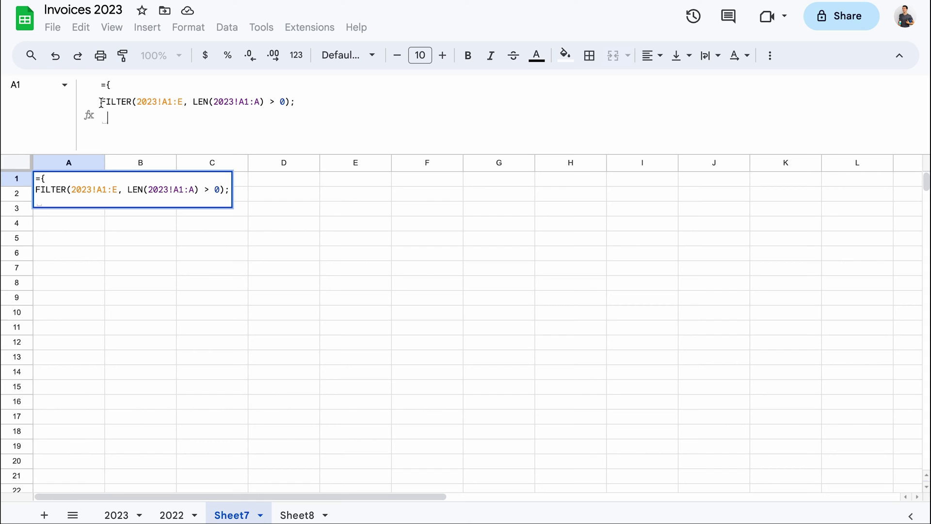
pyautogui.moveTo(100, 101); pyautogui.dragTo(292, 100)
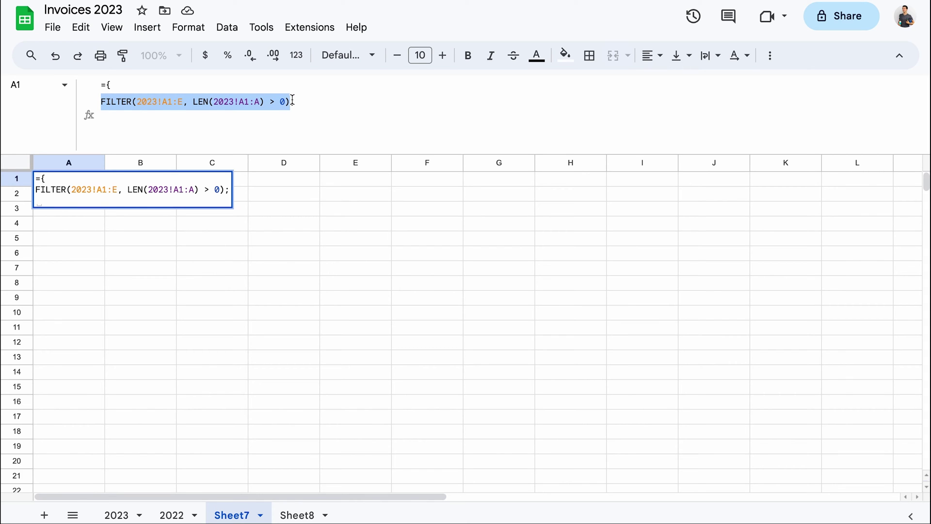
pyautogui.hotkey('ctrl', 'c')
pyautogui.click(216, 117)
pyautogui.hotkey('ctrl', 'v')
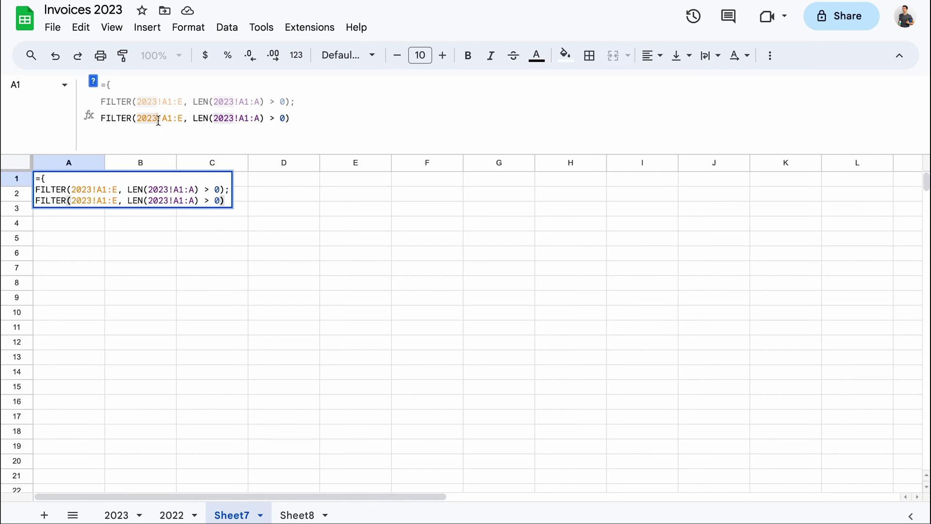
# Change the copied line to FILTER(2022!A2:E, LEN(2022!A2:A) > 0) and add a closing line
pyautogui.click(158, 121)
pyautogui.press('BackSpace')
pyautogui.write('2')
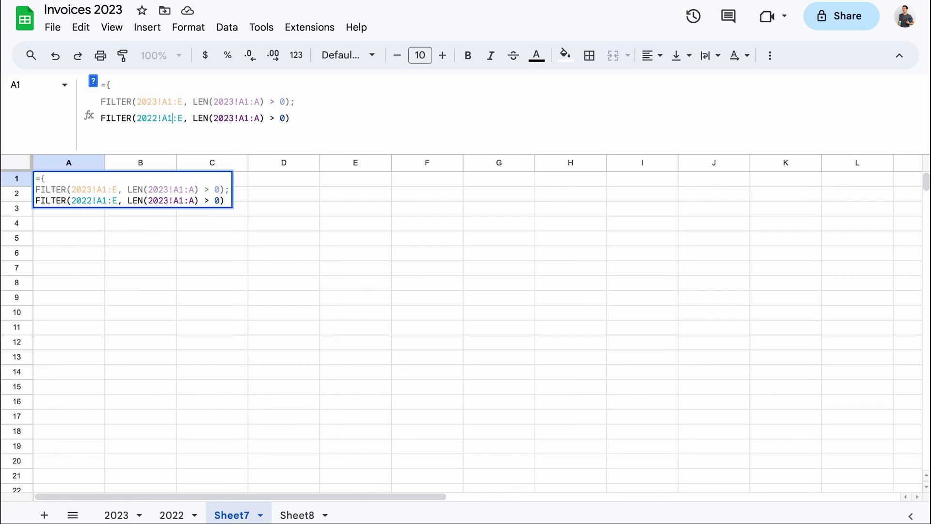
pyautogui.click(173, 118)
pyautogui.press('BackSpace')
pyautogui.write('2')
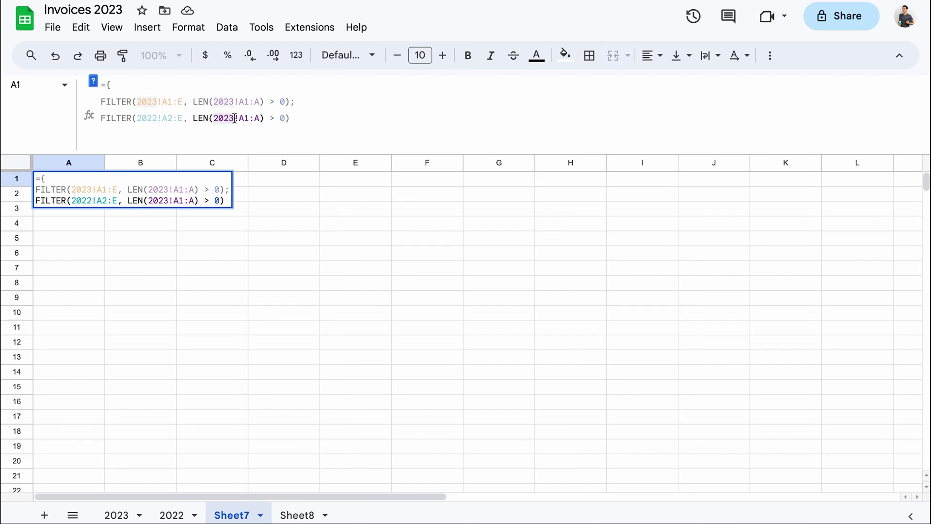
pyautogui.press('BackSpace')
pyautogui.write('2')
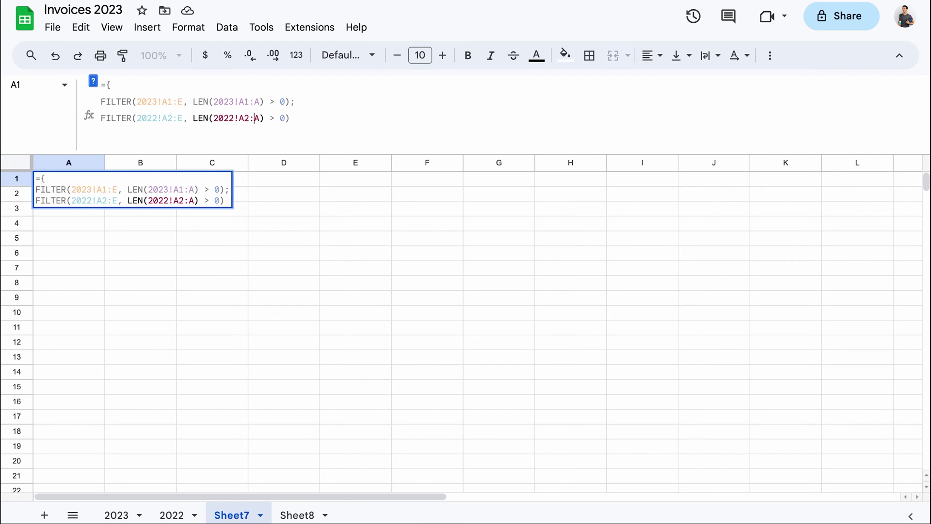
pyautogui.click(290, 117)
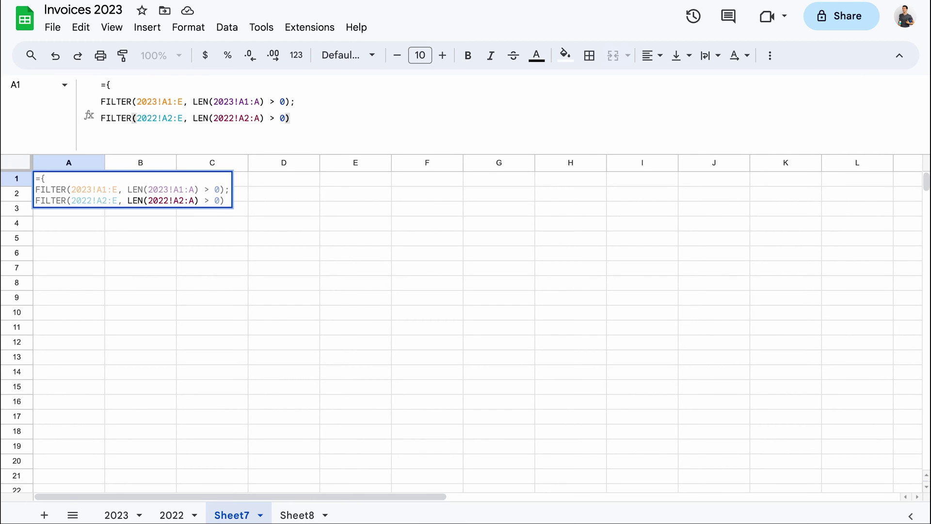
pyautogui.hotkey('ctrl', 'Return')
# Close the array with } and commit it, then confirm the 2022 rows follow the 2023 rows
pyautogui.write('}')
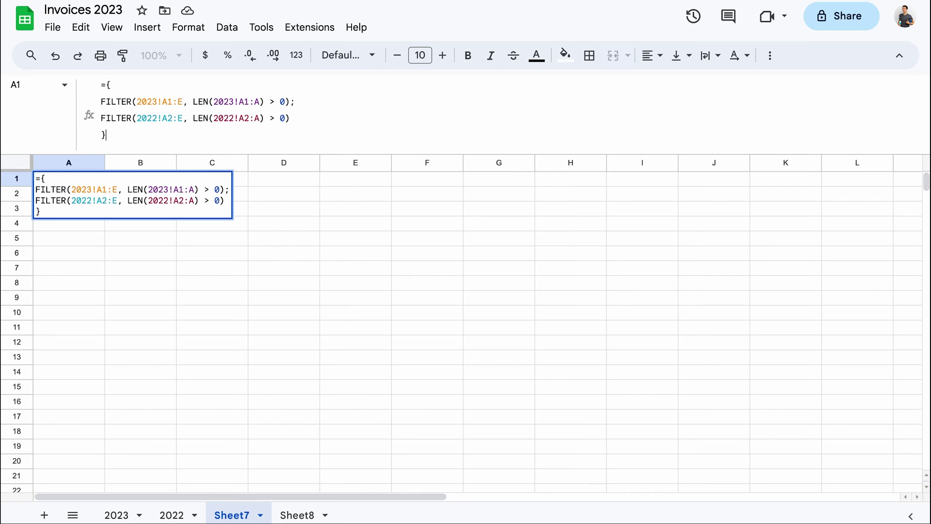
pyautogui.press('Return')
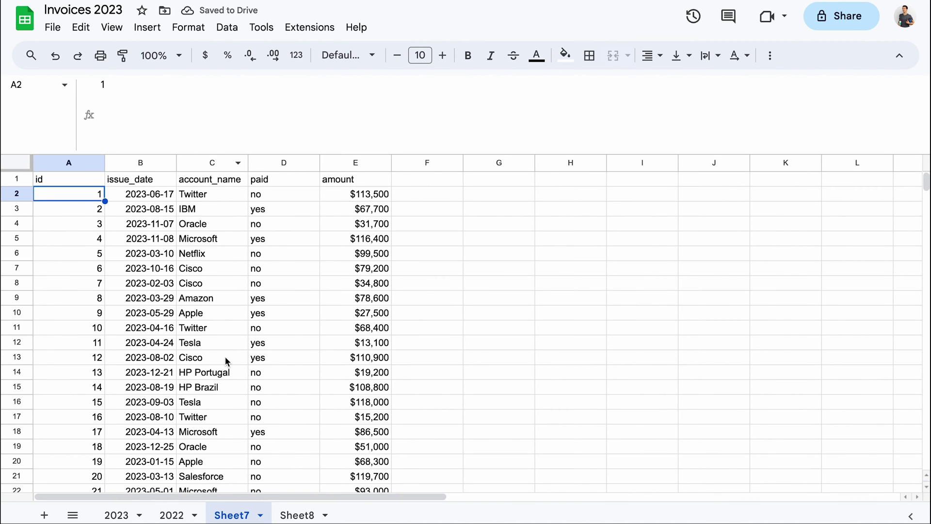
pyautogui.scroll(-20, 225, 356)
pyautogui.scroll(1, 225, 356)
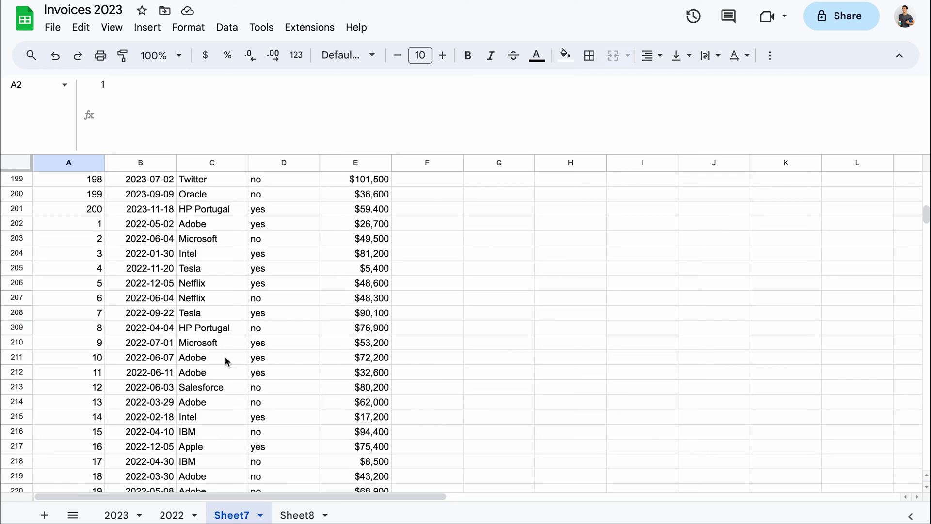
pyautogui.scroll(20, 225, 356)
pyautogui.click(86, 178)
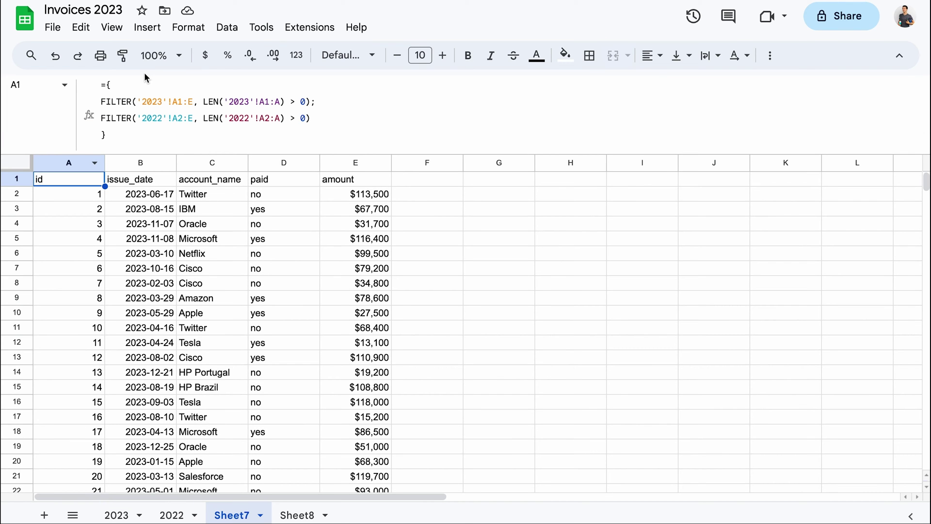
# Replace everything after FILTER( in A1's formula with IMPORTRANGE(
pyautogui.click(138, 101)
pyautogui.hotkey('ctrl', 'shift', 'End')
pyautogui.press('Delete')
pyautogui.write('IMPORTRANGE(')
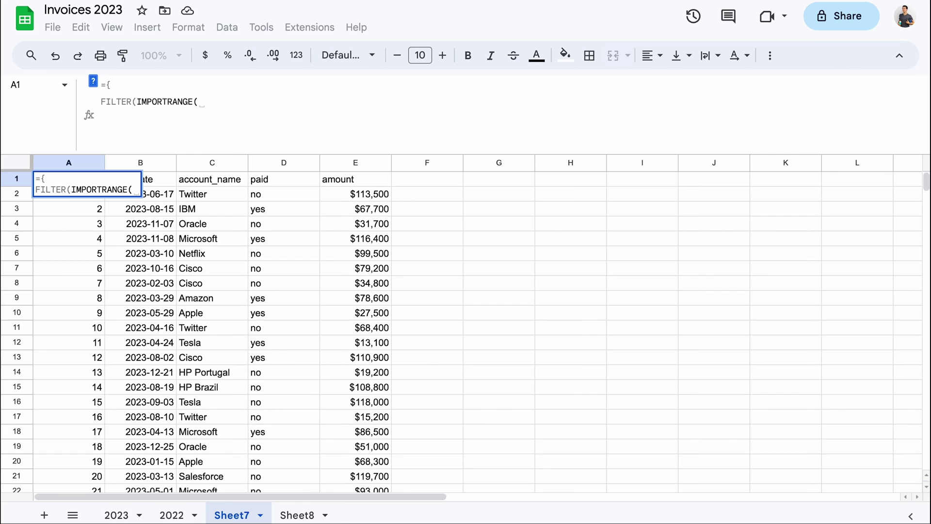
# Make IMPORTRANGE use the pasted spreadsheet ID with range A1:E, then begin a LEN( condition
pyautogui.write('"')
pyautogui.hotkey('ctrl', 'v')
pyautogui.write('"')
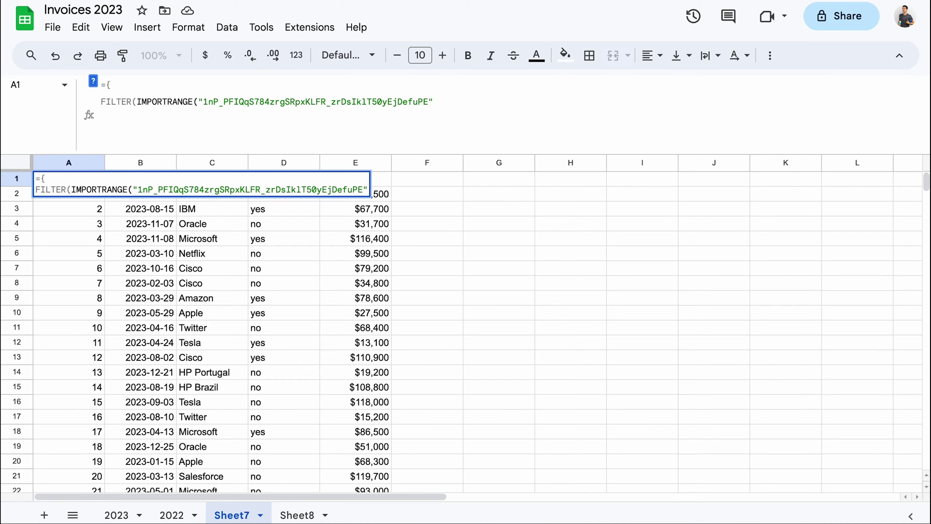
pyautogui.write(', ')
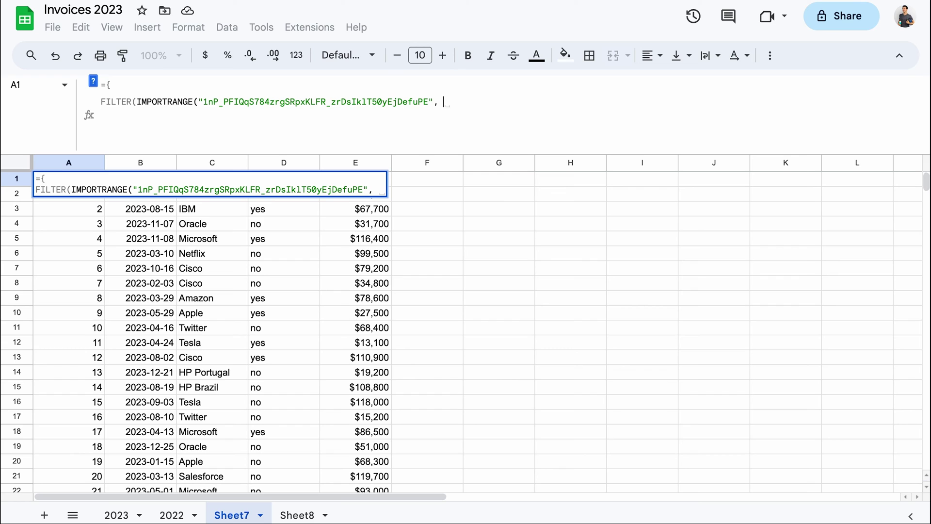
pyautogui.write('"A1')
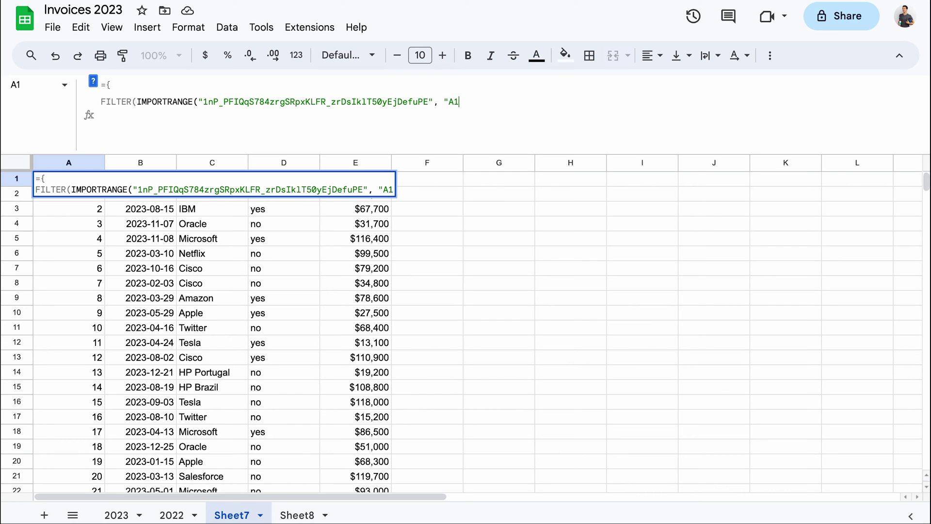
pyautogui.write(':E")')
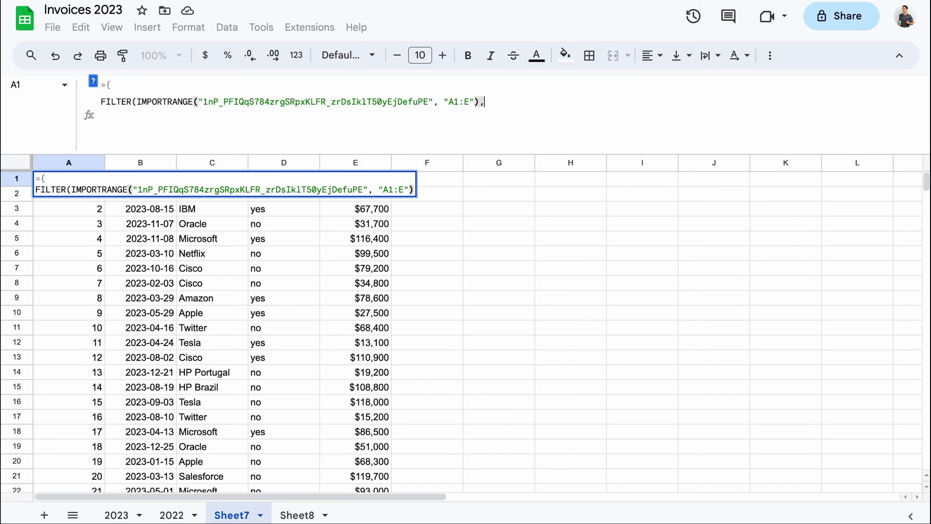
pyautogui.write(',')
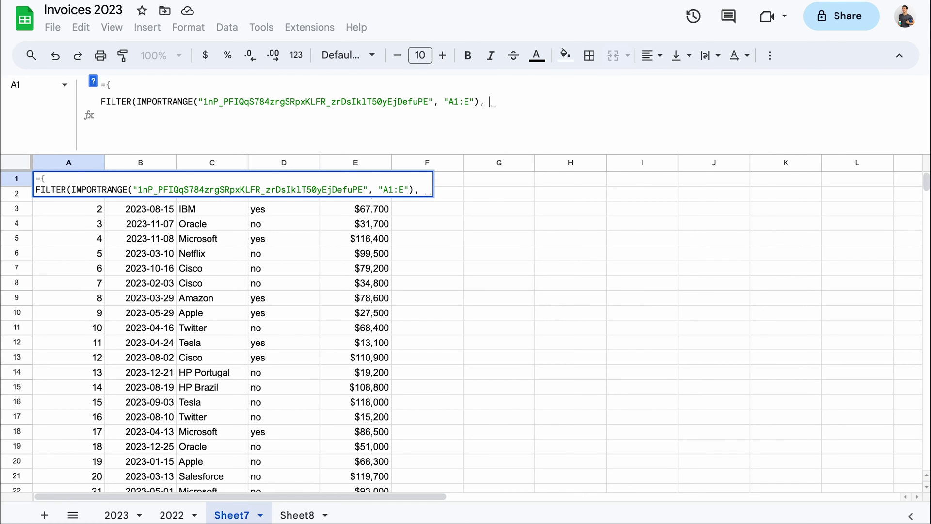
pyautogui.write('LEN(')
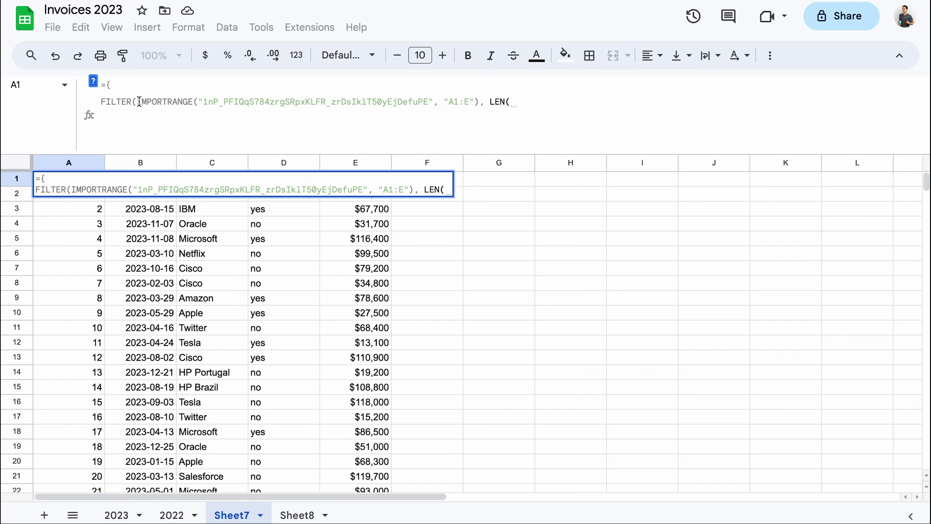
# Reuse the IMPORTRANGE inside LEN with range A1:A and finish the condition with > 0);
pyautogui.moveTo(139, 101); pyautogui.dragTo(477, 99)
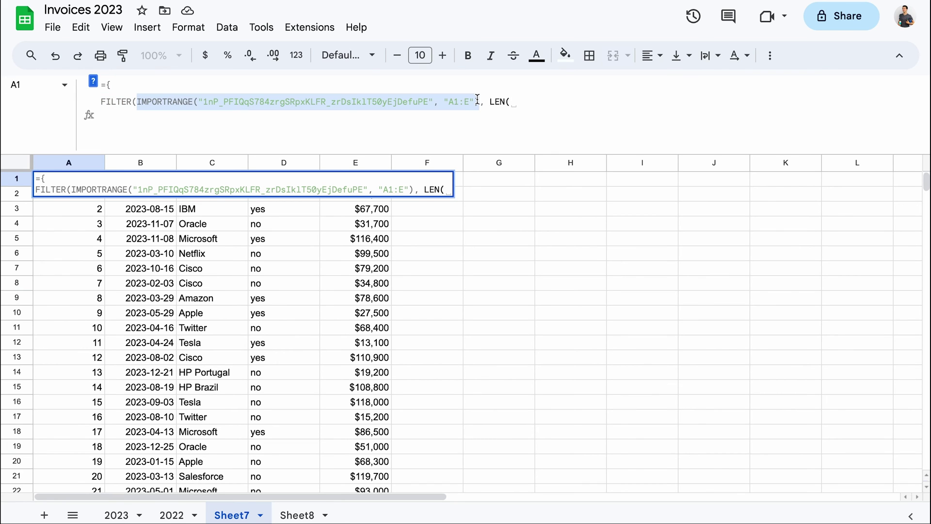
pyautogui.hotkey('ctrl', 'c')
pyautogui.click(504, 102)
pyautogui.hotkey('ctrl', 'v')
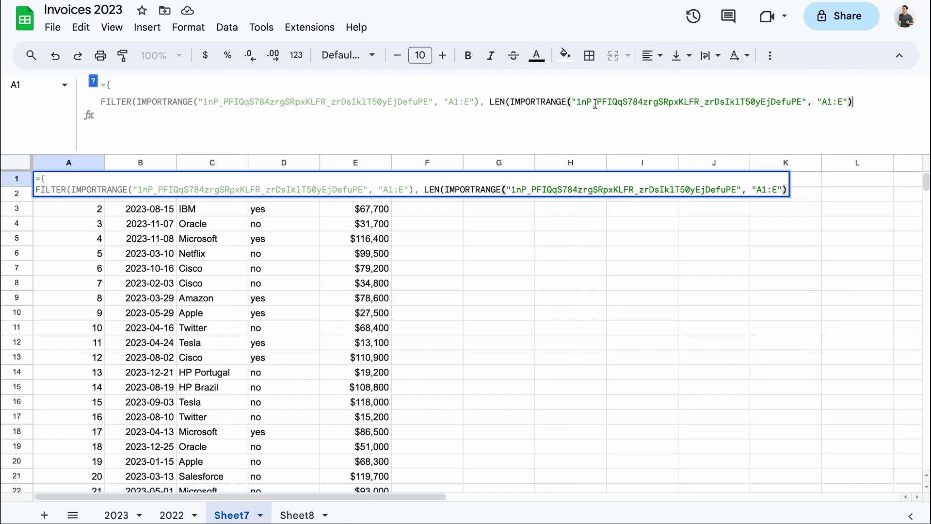
pyautogui.click(842, 102)
pyautogui.press('BackSpace')
pyautogui.write('A')
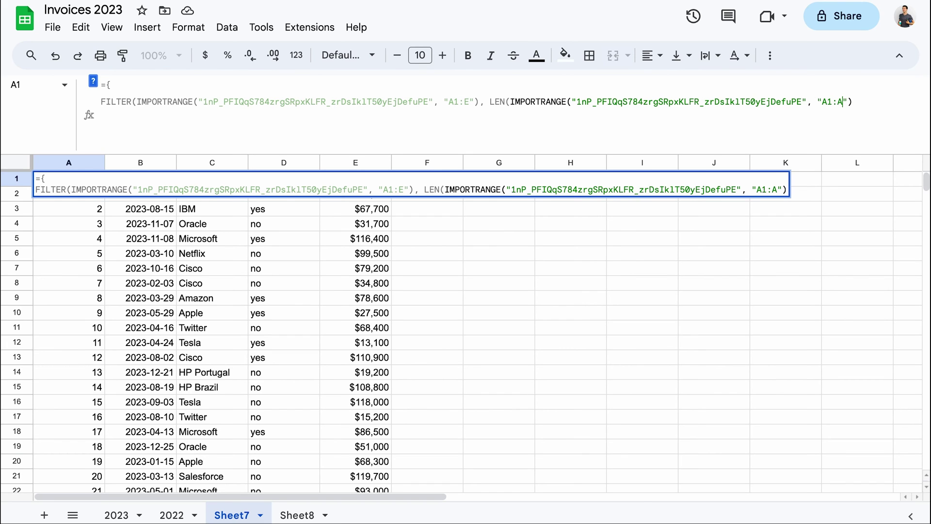
pyautogui.click(853, 101)
pyautogui.write(') > 0')
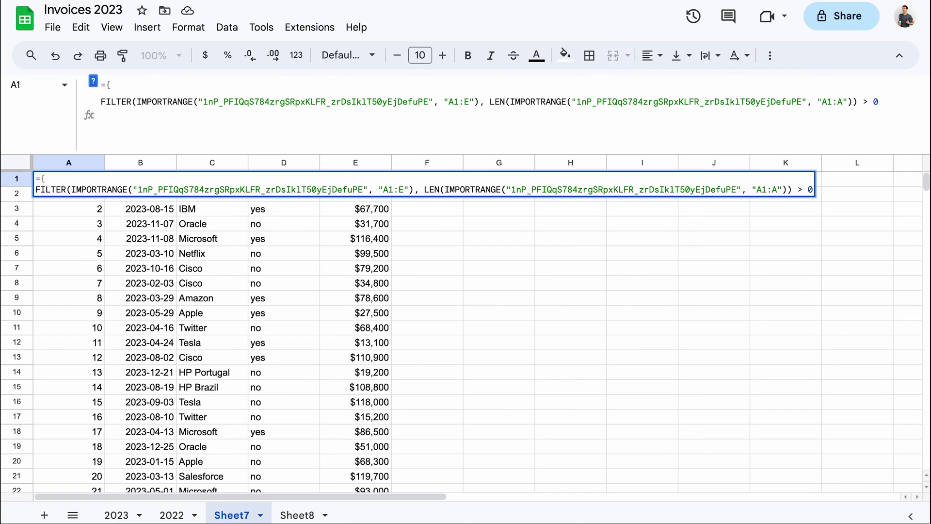
pyautogui.write(');')
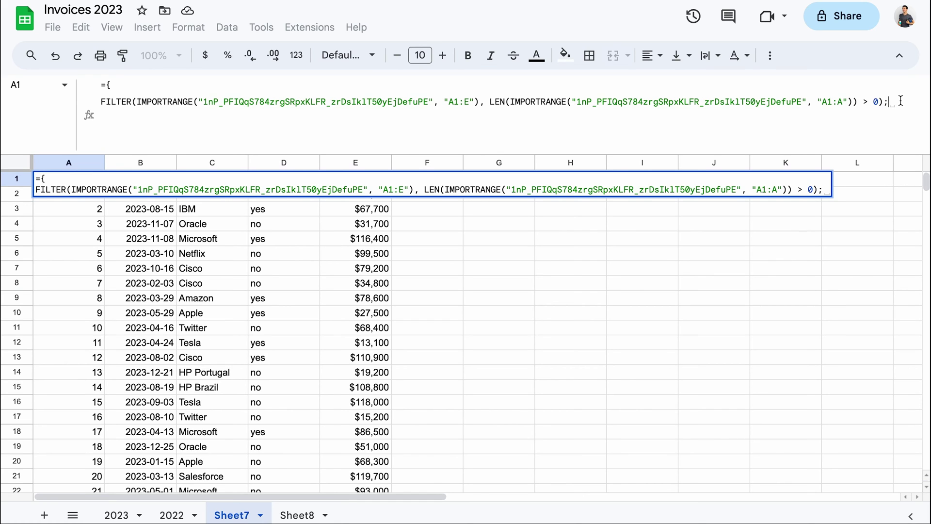
# Duplicate the FILTER line on a new line of the formula
pyautogui.moveTo(901, 101); pyautogui.dragTo(99, 106)
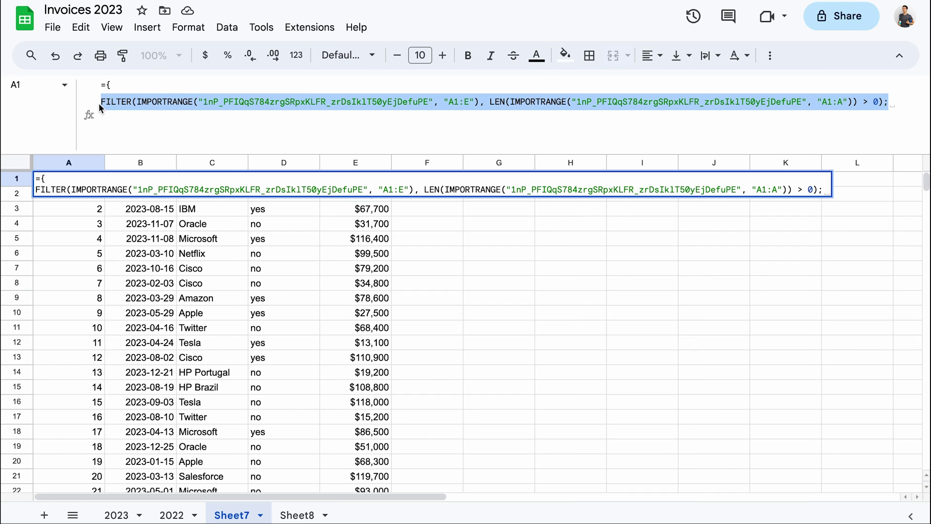
pyautogui.click(900, 106)
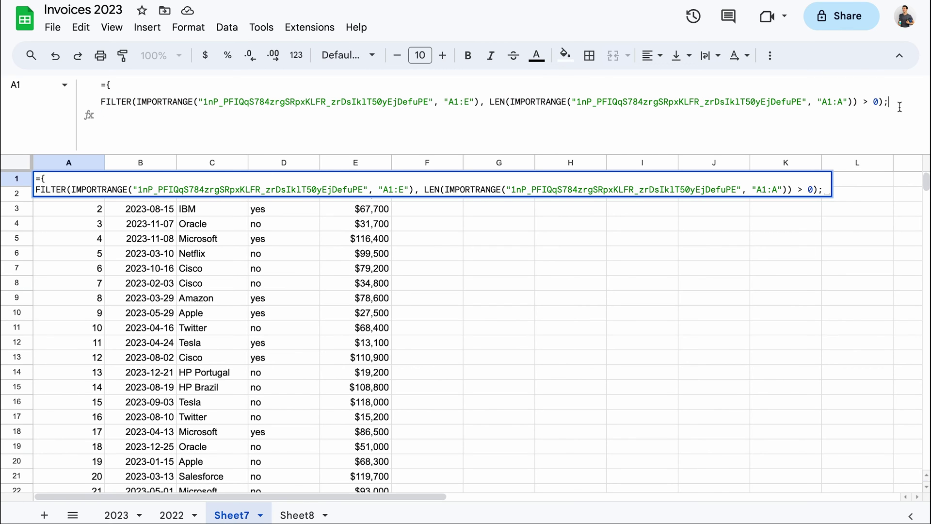
pyautogui.hotkey('ctrl', 'Return')
pyautogui.hotkey('ctrl', 'v')
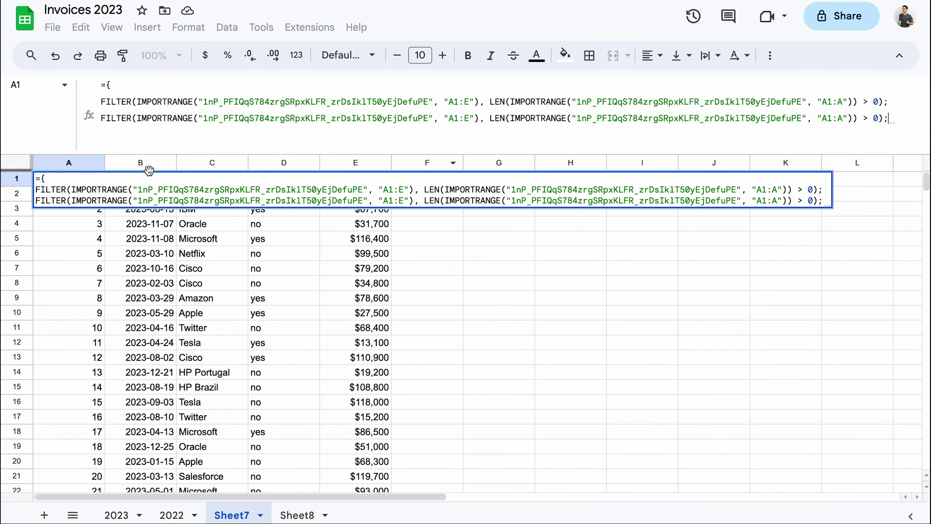
# Point the second line to the other spreadsheet's ID, with ranges A2:E and A2:A
pyautogui.moveTo(139, 201); pyautogui.dragTo(365, 201)
pyautogui.hotkey('ctrl', 'v')
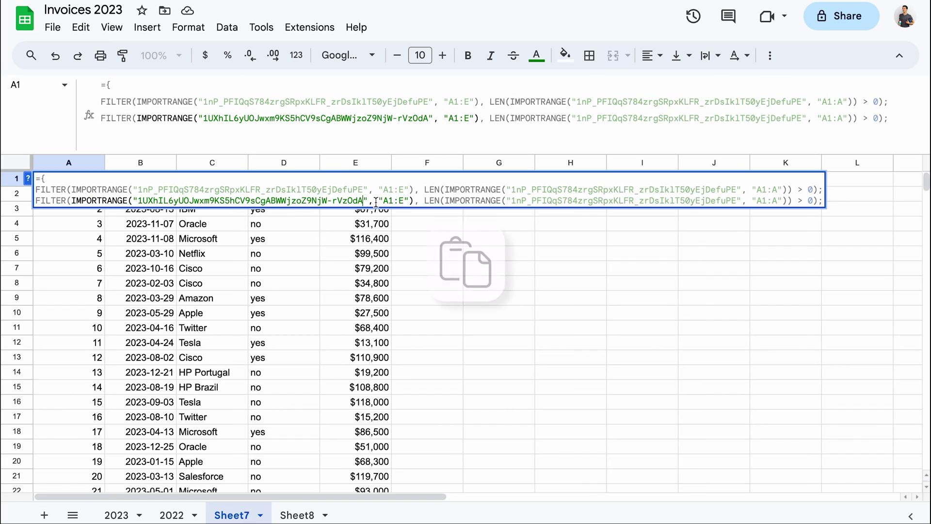
pyautogui.press('BackSpace')
pyautogui.write('2')
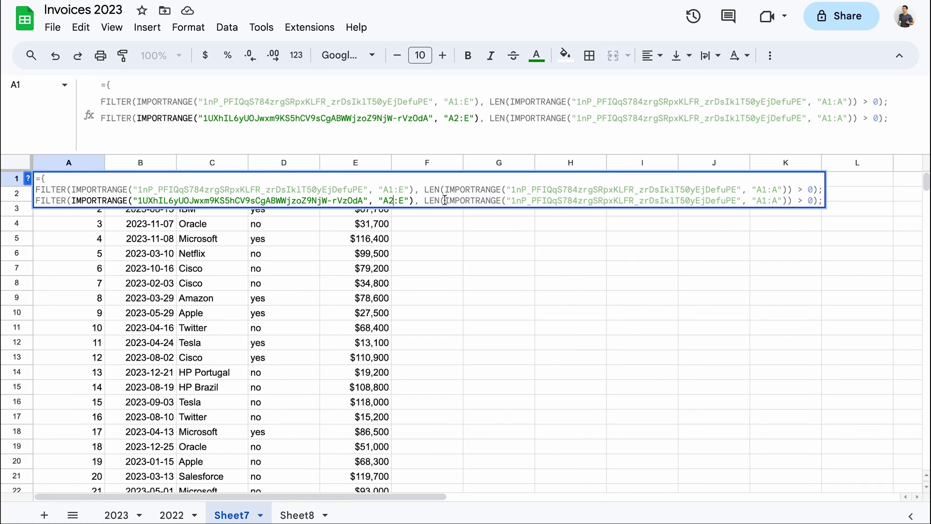
pyautogui.moveTo(512, 201); pyautogui.dragTo(735, 200)
pyautogui.hotkey('ctrl', 'v')
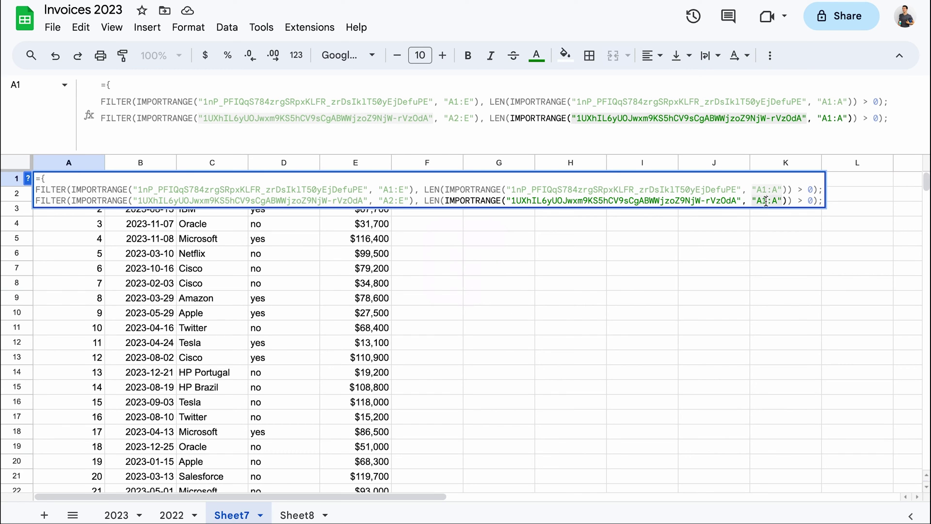
pyautogui.click(769, 200)
pyautogui.press('BackSpace')
pyautogui.write('2')
# Drop the trailing semicolon, close the array with a brace and enter the formula
pyautogui.click(233, 200)
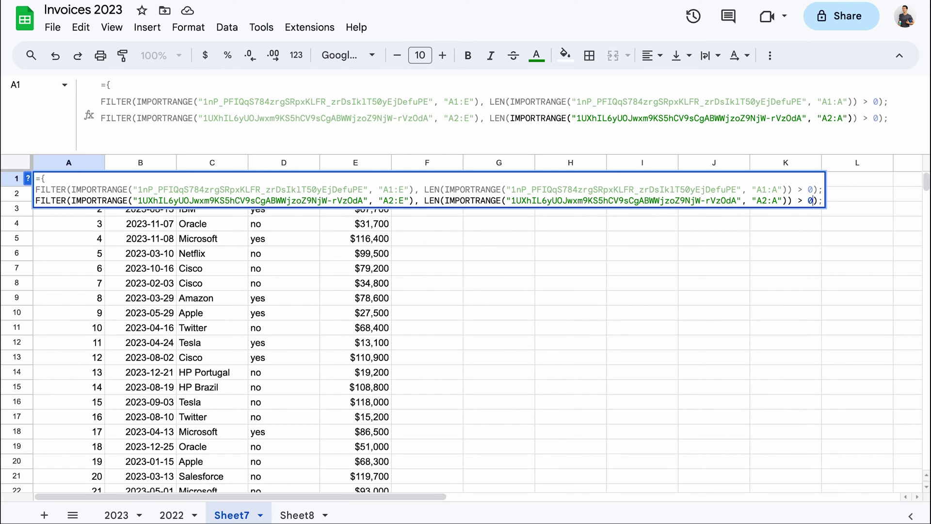
pyautogui.click(232, 189)
pyautogui.click(823, 201)
pyautogui.press('BackSpace')
pyautogui.hotkey('ctrl', 'Return')
pyautogui.write('}')
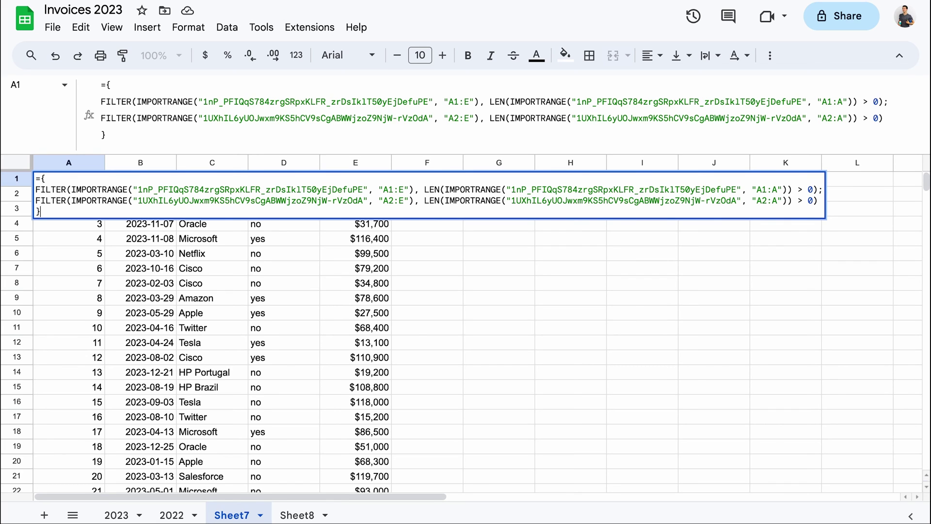
pyautogui.press('Return')
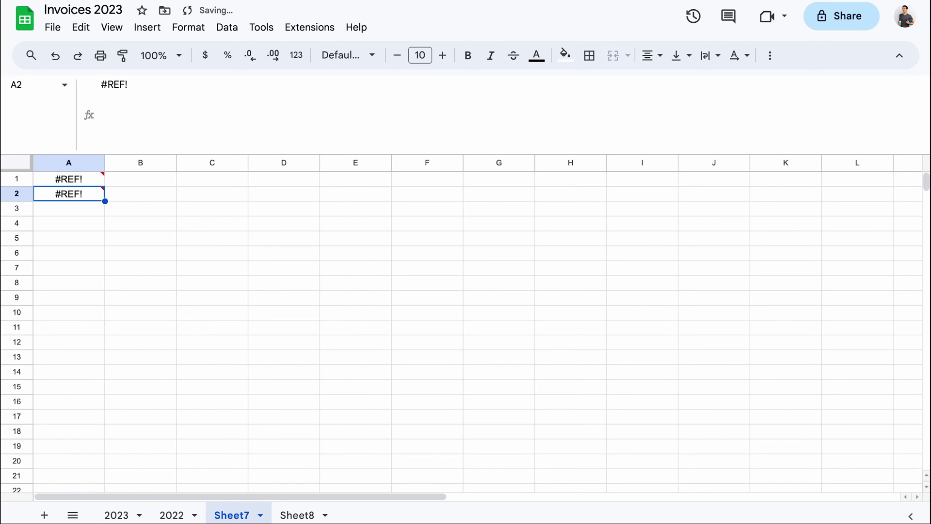
# Select cell A1 holding the combined array formula
pyautogui.click(80, 182)
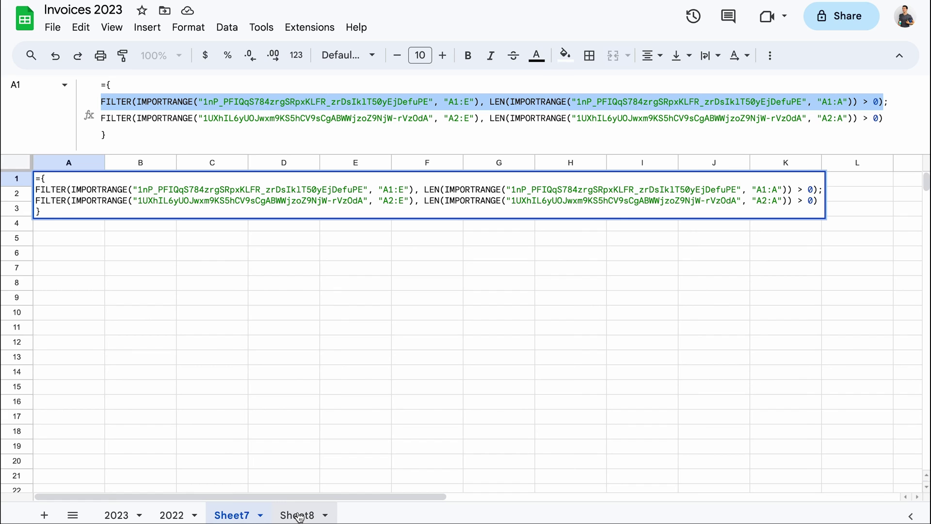
# Paste the copied FILTER line into Sheet8's A1, prefix it with =, and enter it
pyautogui.click(299, 515)
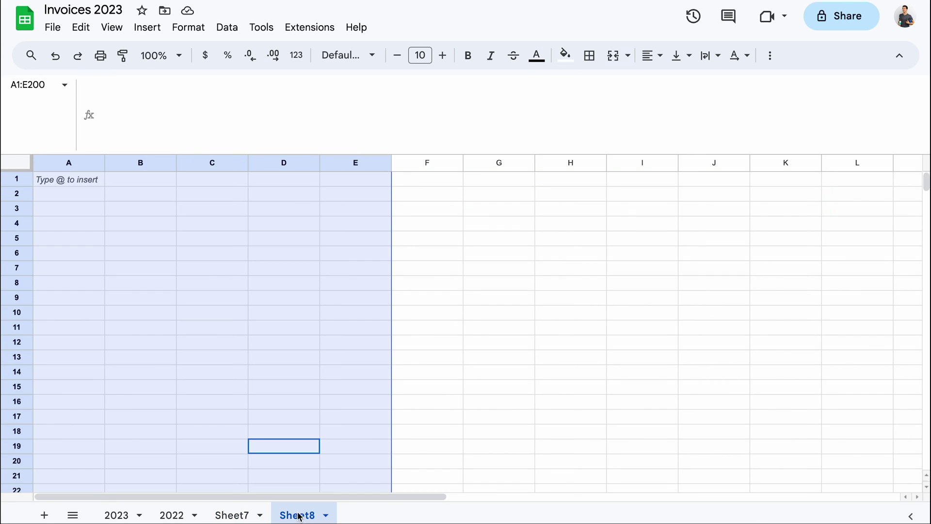
pyautogui.click(95, 252)
pyautogui.click(77, 185)
pyautogui.hotkey('ctrl', 'v')
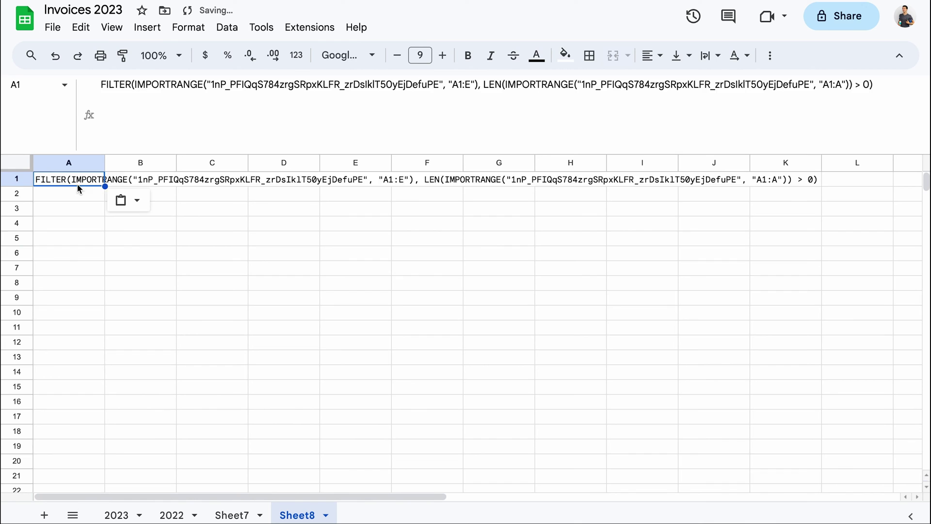
pyautogui.press('F2')
pyautogui.press('Home')
pyautogui.write('=')
pyautogui.press('Return')
# Allow access to the source spreadsheet, then return to Sheet7
pyautogui.moveTo(66, 184)
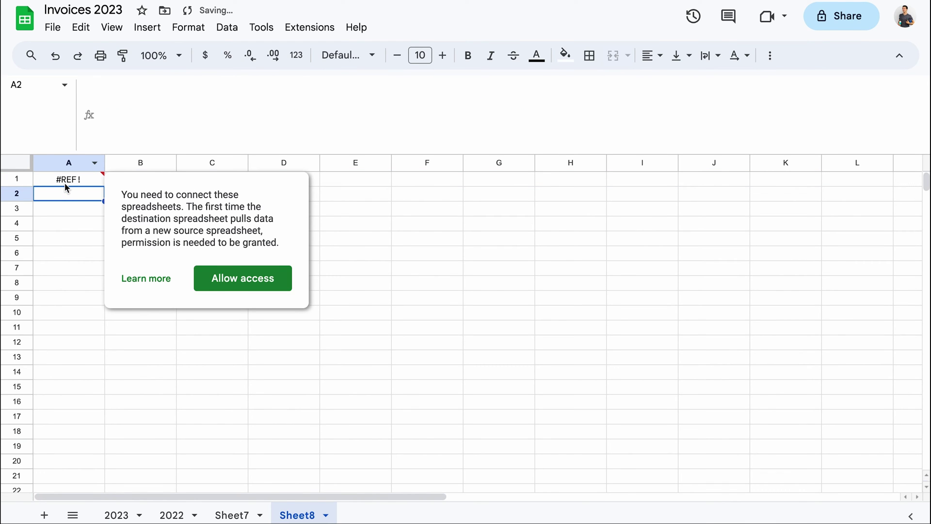
pyautogui.click(252, 281)
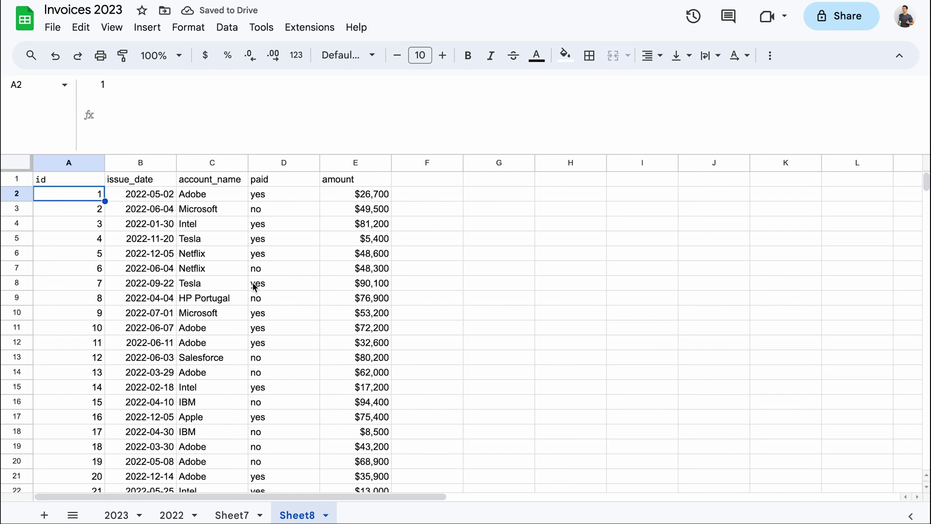
pyautogui.click(232, 515)
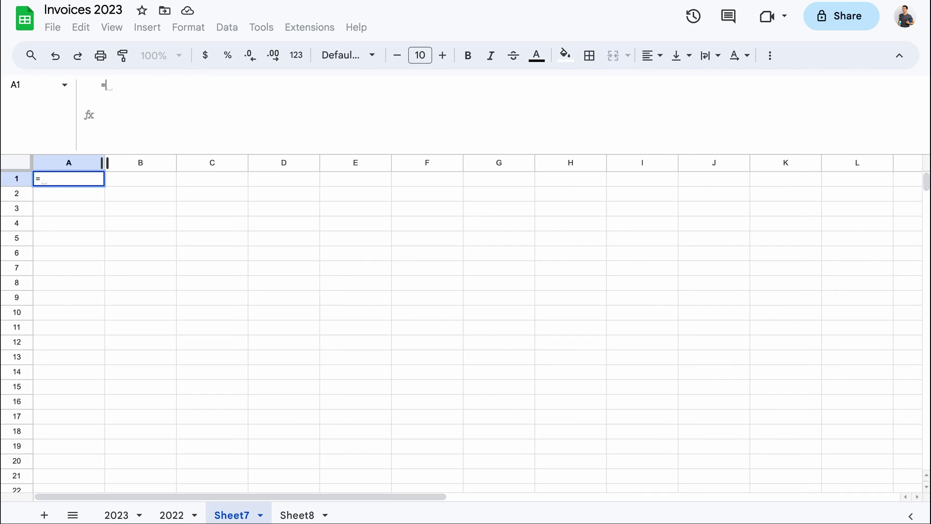
# Type a QUERY over {2023!A1:E; 2022!A2:E} selecting Col1, Col3, Col5 ordered by Col5 desc
pyautogui.write('QUERY(')
pyautogui.hotkey('alt', 'Return')
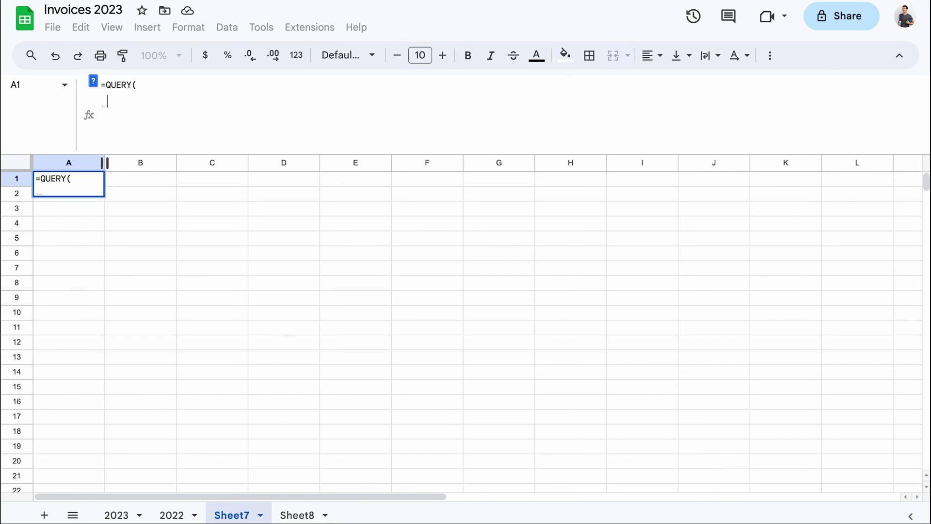
pyautogui.write('{2023!A')
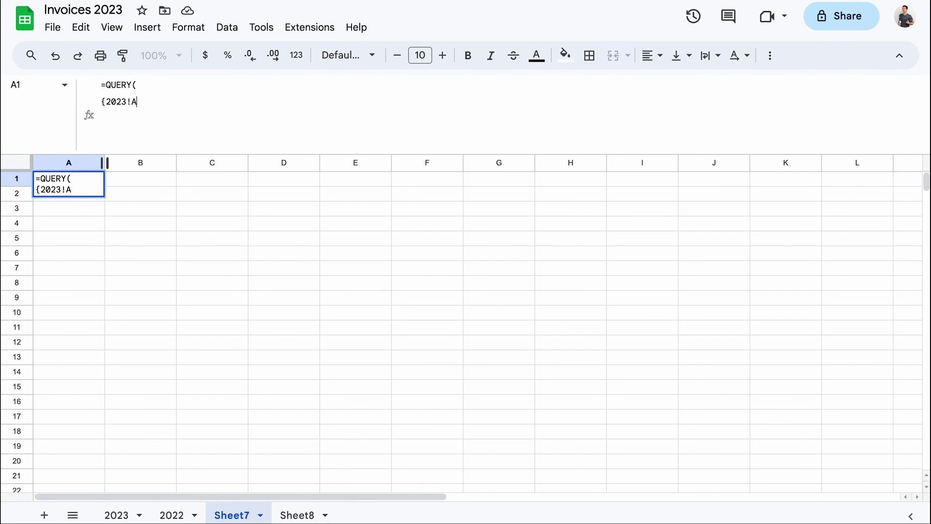
pyautogui.write('1:E')
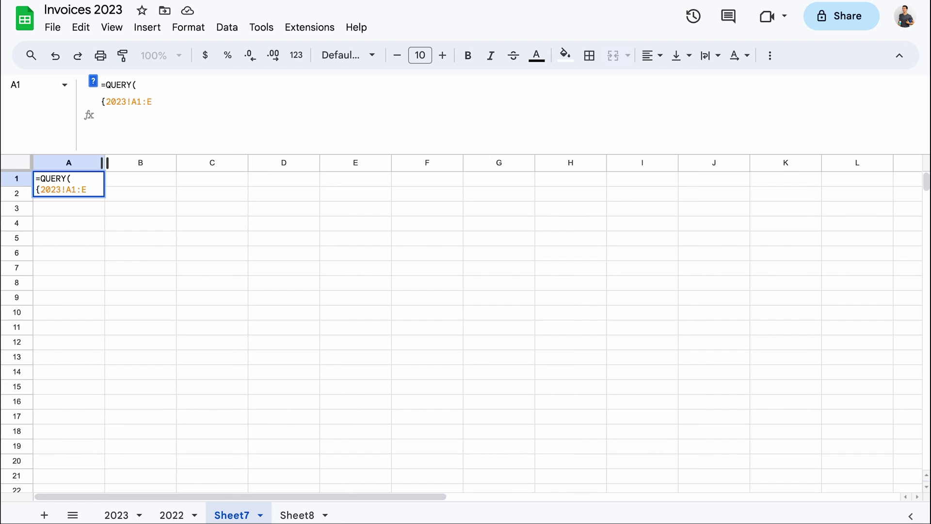
pyautogui.write('; ')
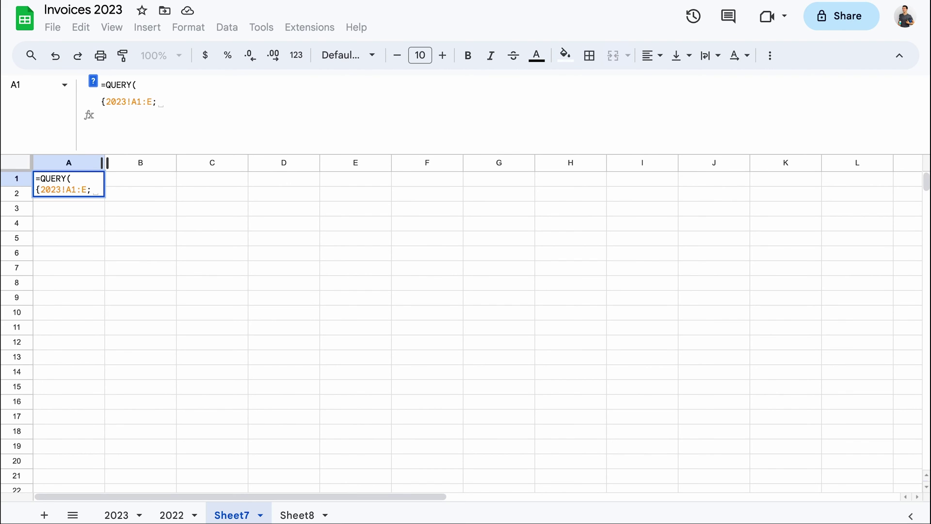
pyautogui.write('2022')
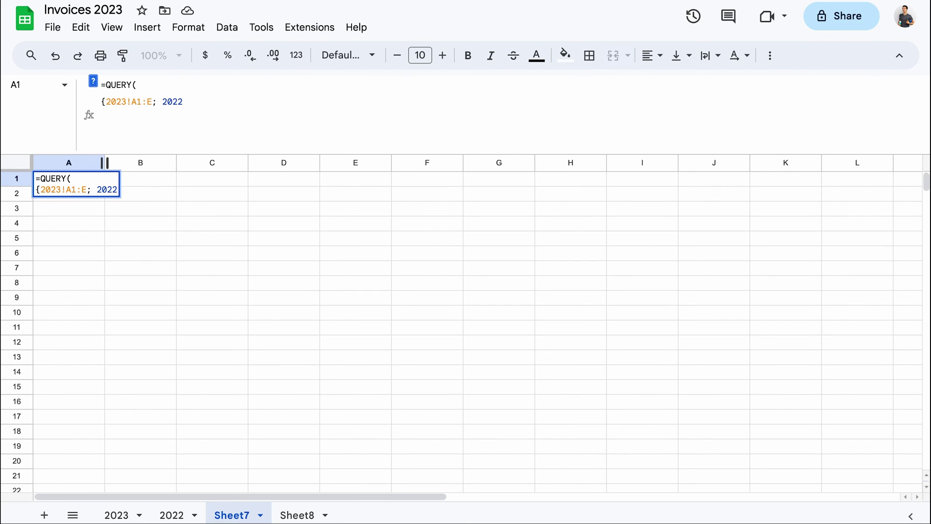
pyautogui.write('!A2:')
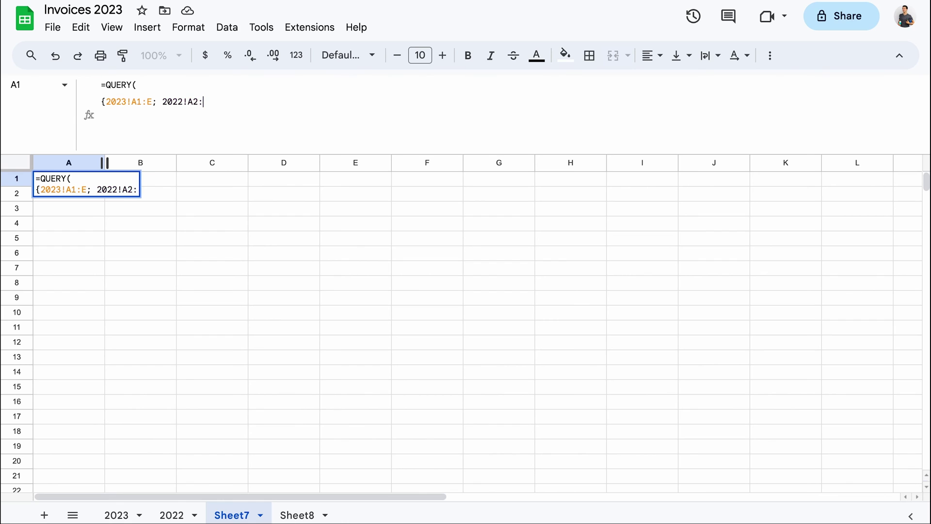
pyautogui.write('E')
pyautogui.write('}, "')
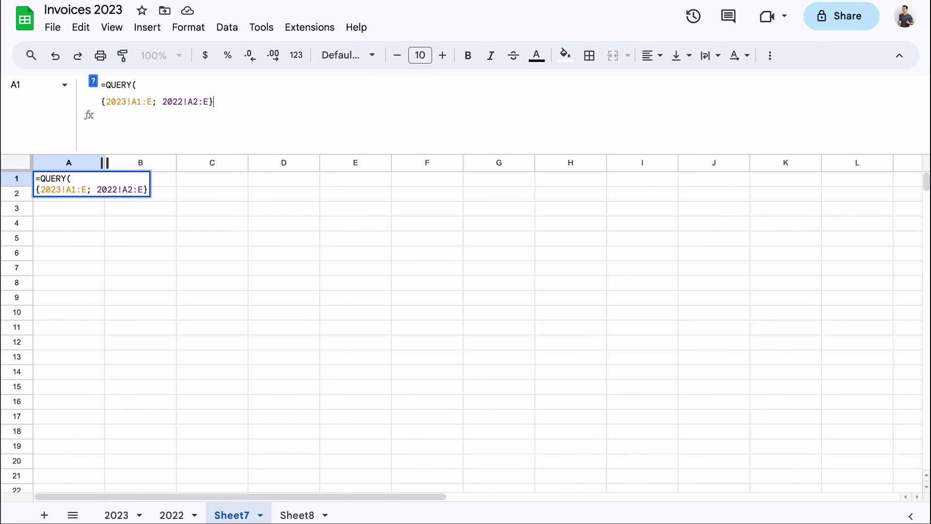
pyautogui.write('SELEC')
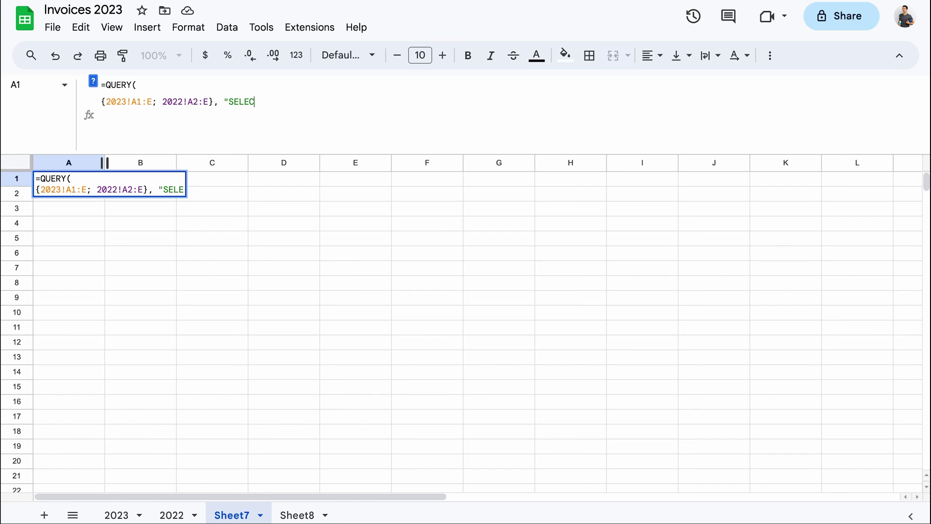
pyautogui.write('T Col1')
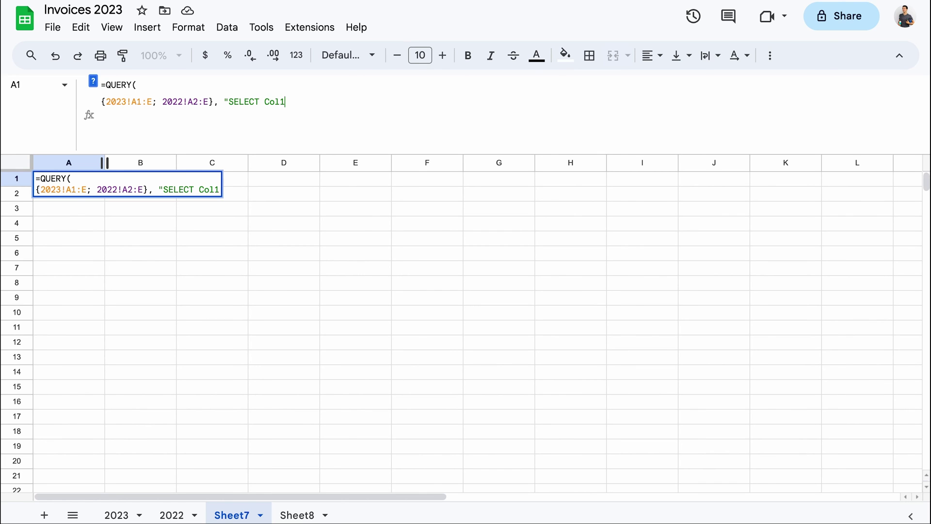
pyautogui.write(', Col3, Col5')
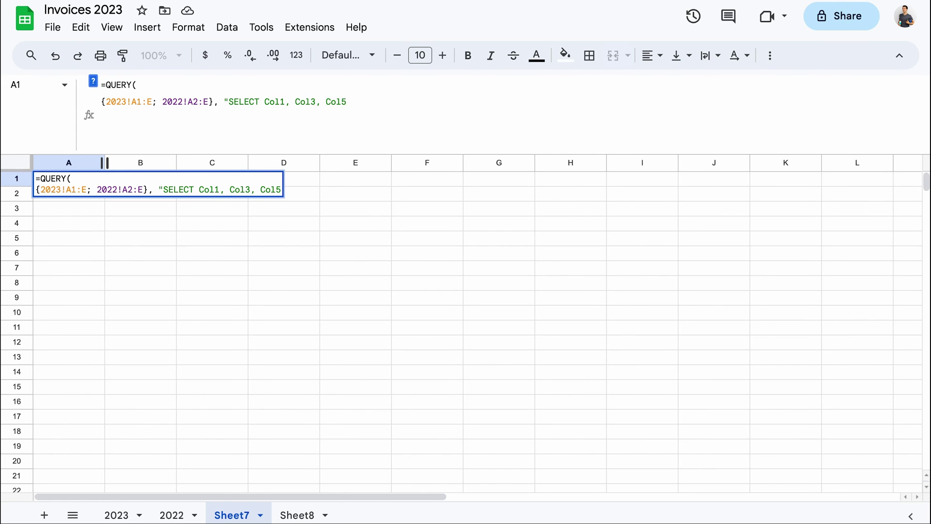
pyautogui.write(' ORDER BY')
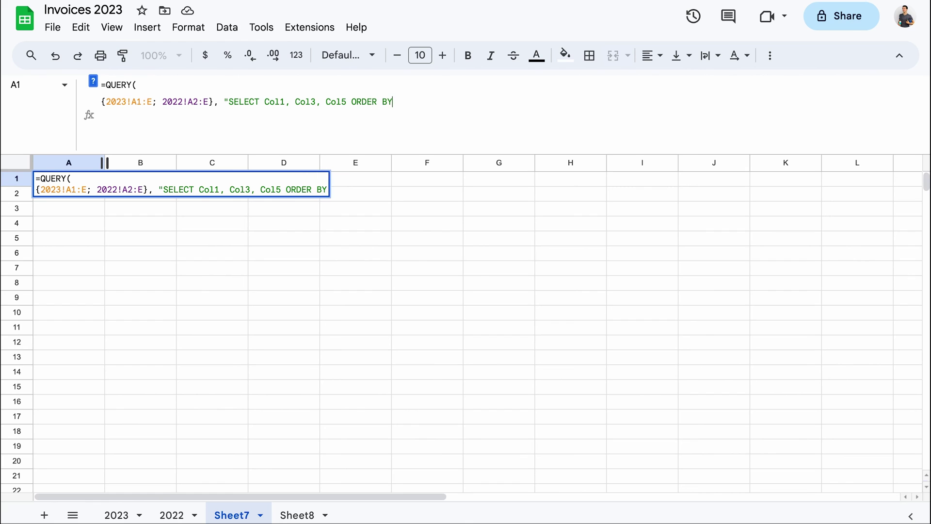
pyautogui.write(' Col5 desc')
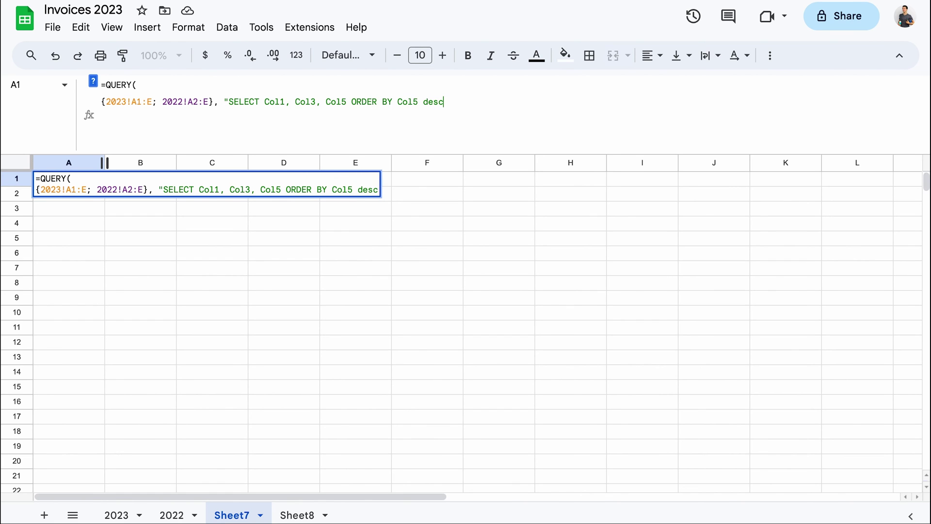
pyautogui.write('" ')
pyautogui.write(')')
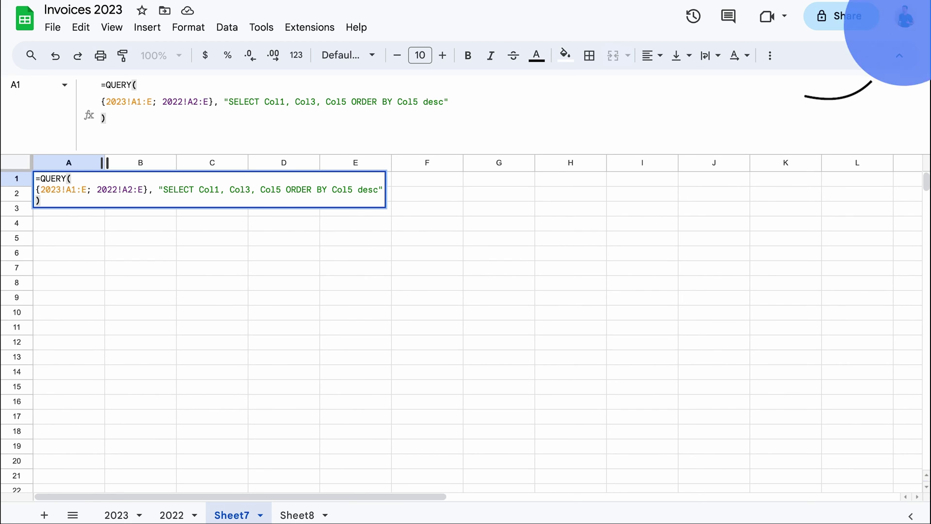
# Commit the QUERY formula to list id, account_name and amount, largest first
pyautogui.press('Return')
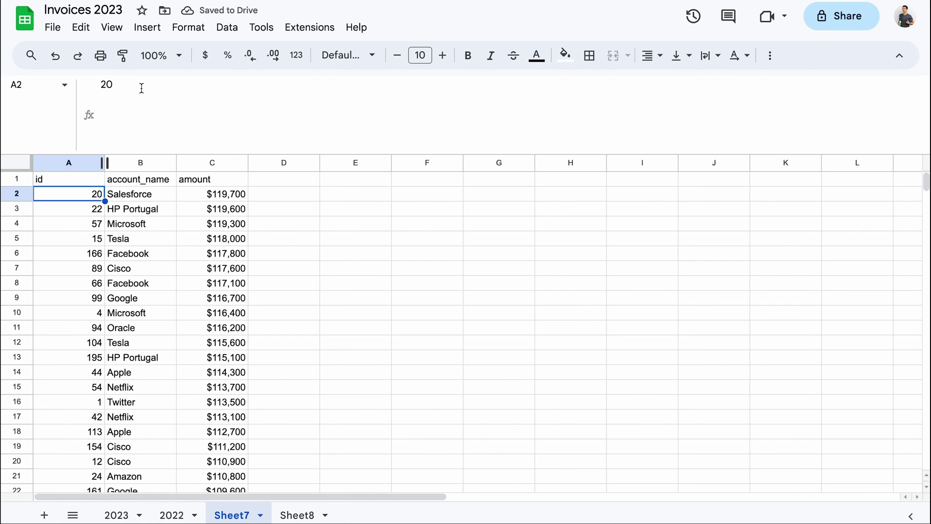
# Replace the QUERY's data with an IMPORTRANGE of the first source spreadsheet, range A1:E
pyautogui.click(68, 179)
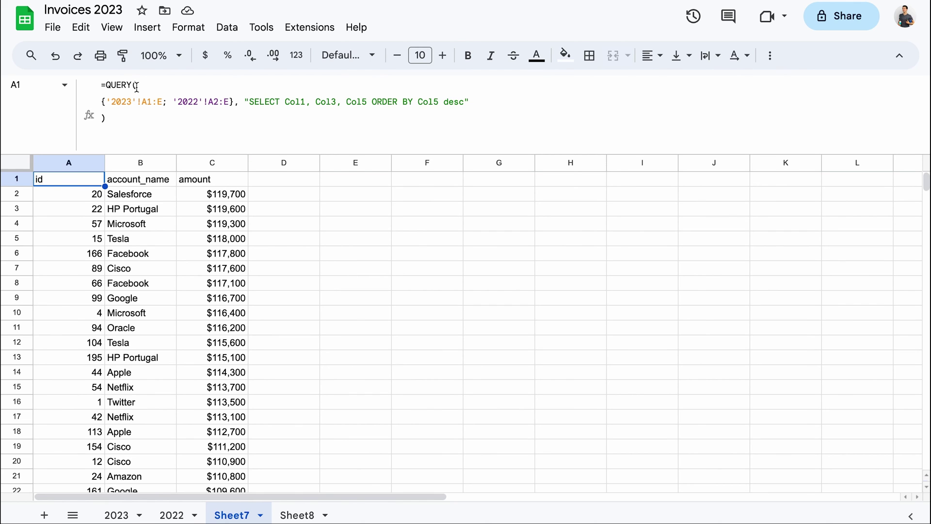
pyautogui.moveTo(137, 85); pyautogui.dragTo(439, 166)
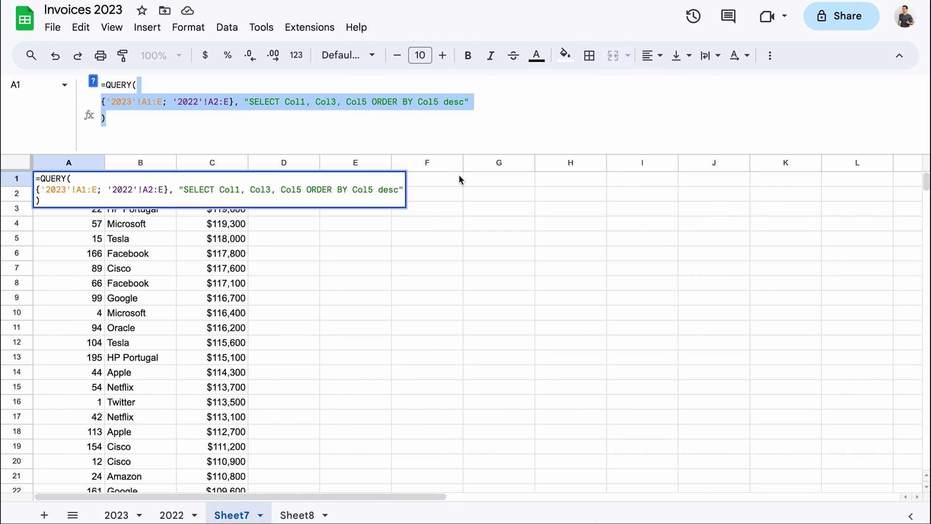
pyautogui.press('BackSpace')
pyautogui.write('{IMP')
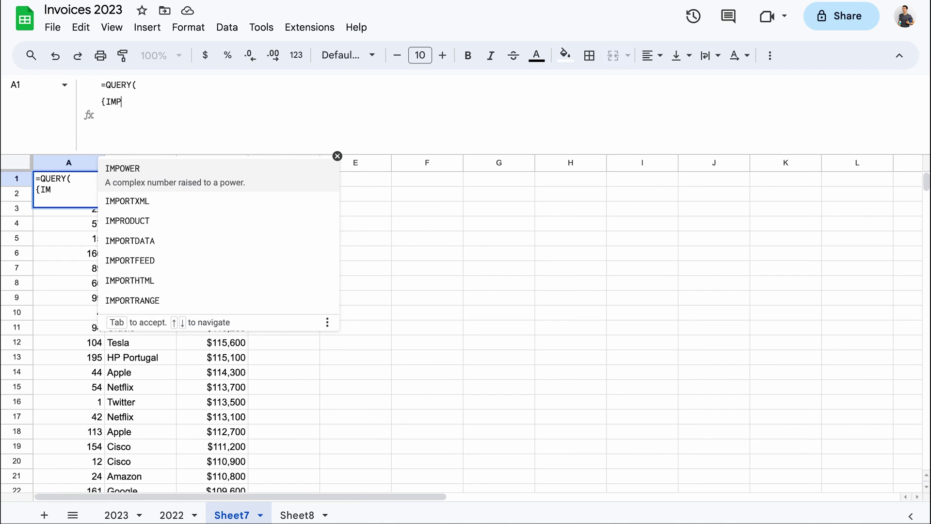
pyautogui.write('ORTR')
pyautogui.press('Tab')
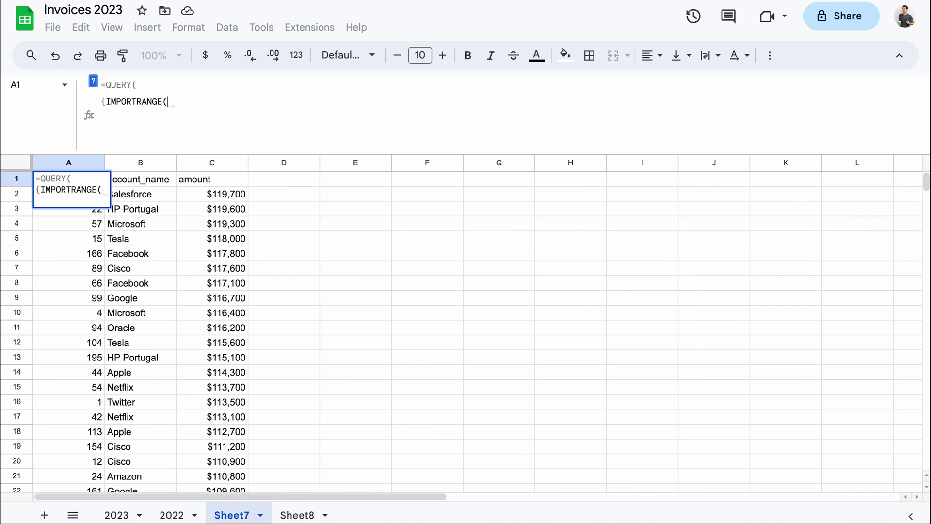
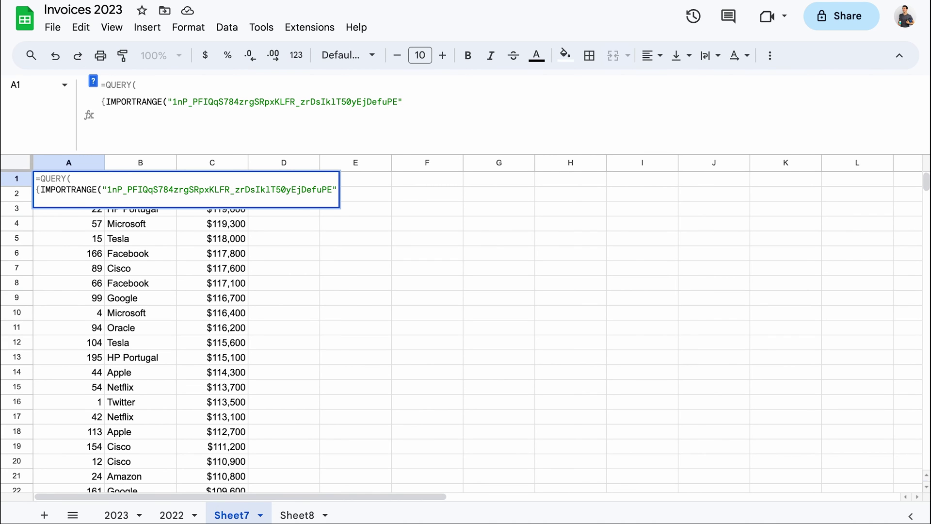
pyautogui.write(', "A1')
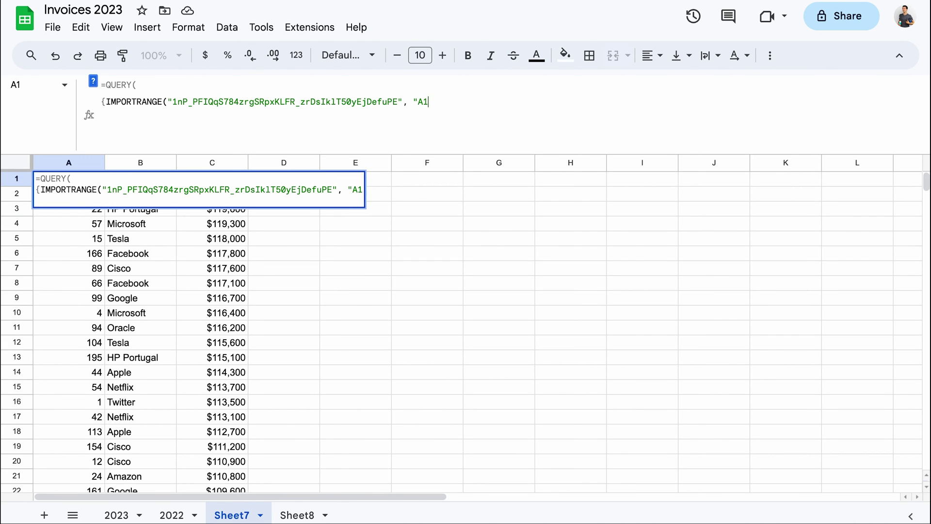
pyautogui.write(':E")')
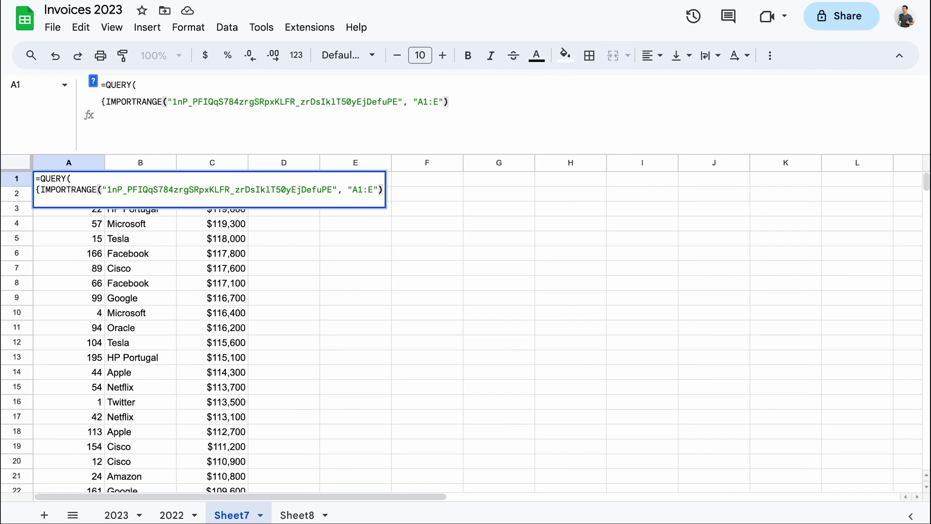
pyautogui.write(';')
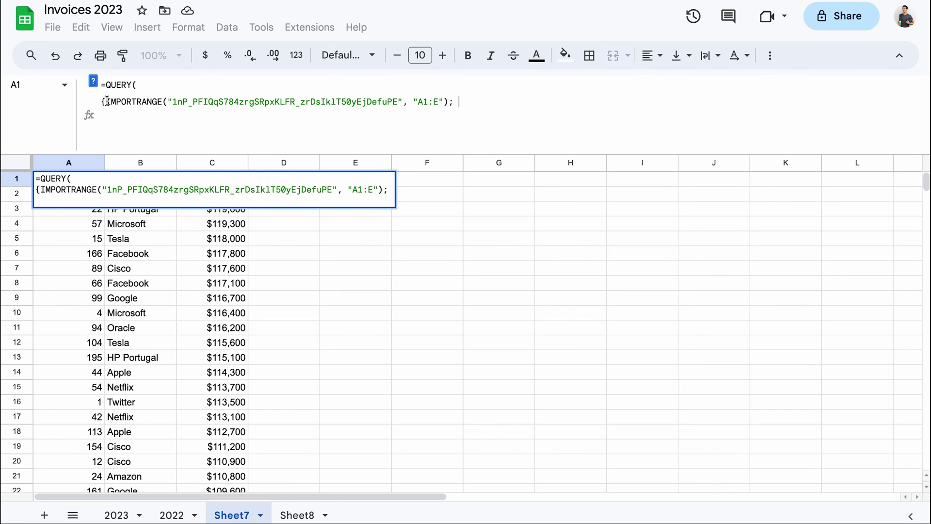
# Add a second IMPORTRANGE from the other spreadsheet with range A2:E and close the array
pyautogui.moveTo(106, 101); pyautogui.dragTo(448, 101)
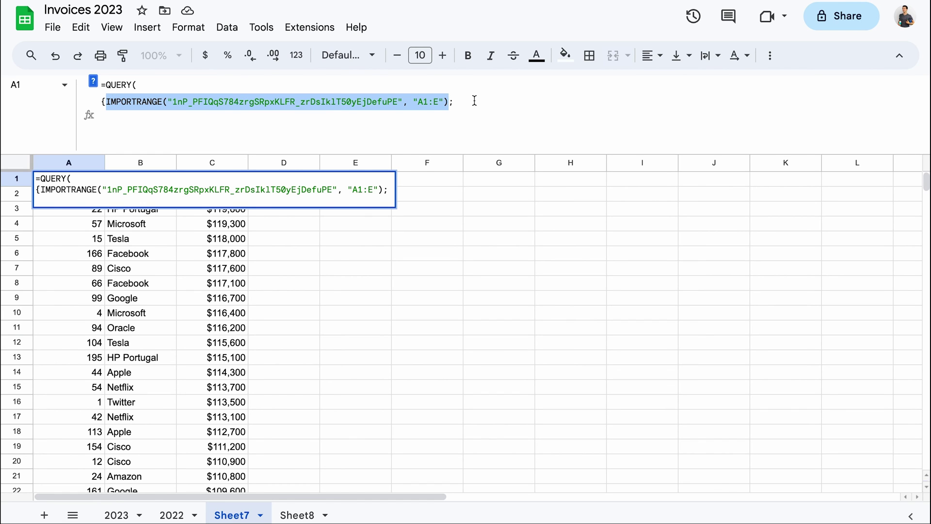
pyautogui.hotkey('ctrl', 'c')
pyautogui.click(474, 101)
pyautogui.hotkey('ctrl', 'v')
pyautogui.moveTo(461, 189); pyautogui.dragTo(683, 189)
pyautogui.hotkey('ctrl', 'v')
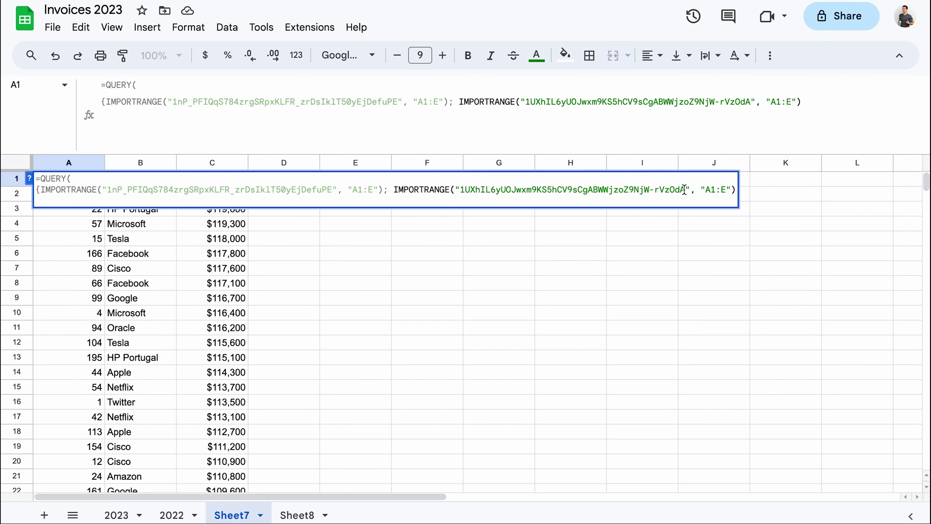
pyautogui.click(714, 189)
pyautogui.press('BackSpace')
pyautogui.write('2')
pyautogui.click(735, 189)
pyautogui.write('},')
# Set the query to SELECT Col3, SUM(Col5) GROUP BY Col3 ORDER BY SUM(Col5) and commit it
pyautogui.hotkey('ctrl', 'Return')
pyautogui.write('"SELECT ')
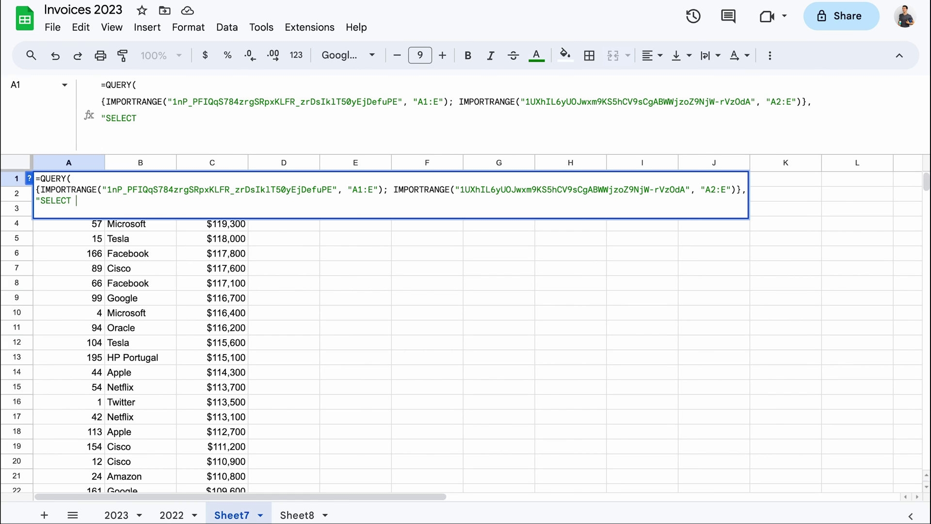
pyautogui.write('Col3, SUM(C')
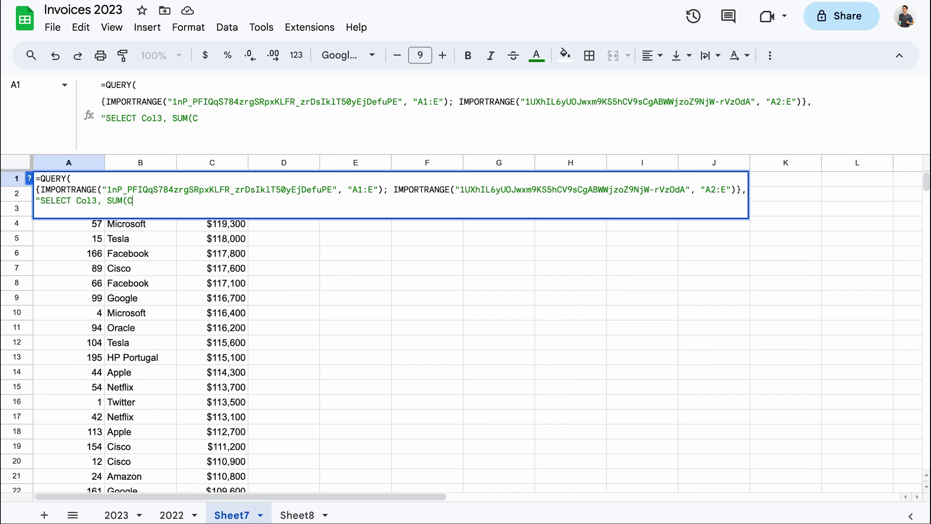
pyautogui.write('ol5) GROUP ')
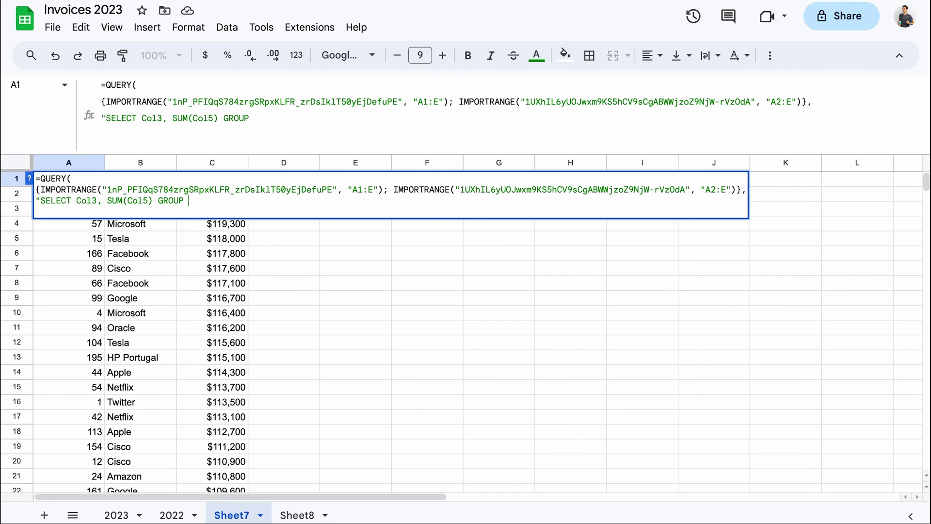
pyautogui.write('BY Col3 ORDER')
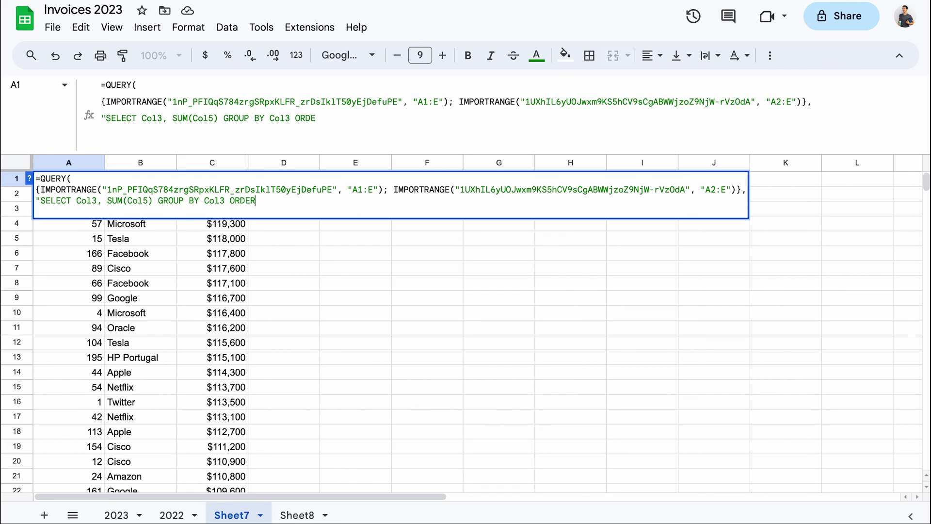
pyautogui.write(' BY SUM(Col5)"')
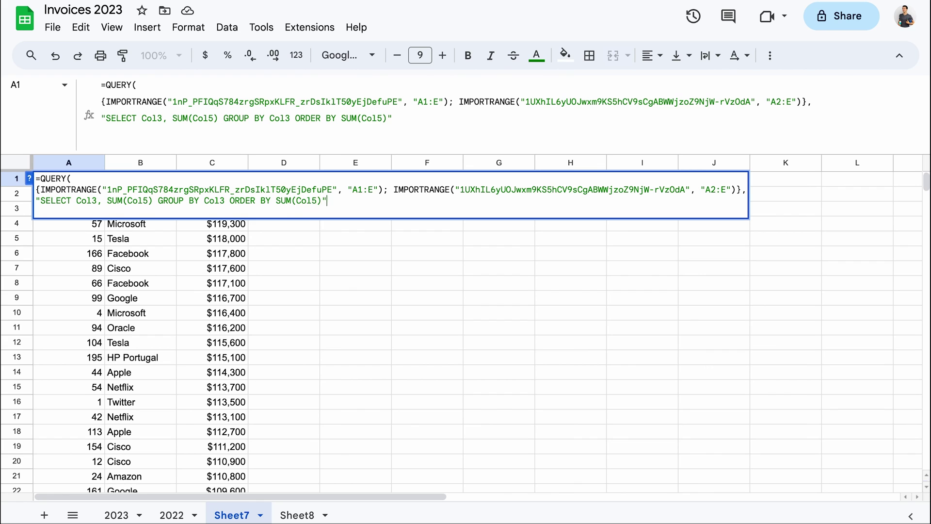
pyautogui.hotkey('alt', 'Return')
pyautogui.write(')')
pyautogui.press('Return')
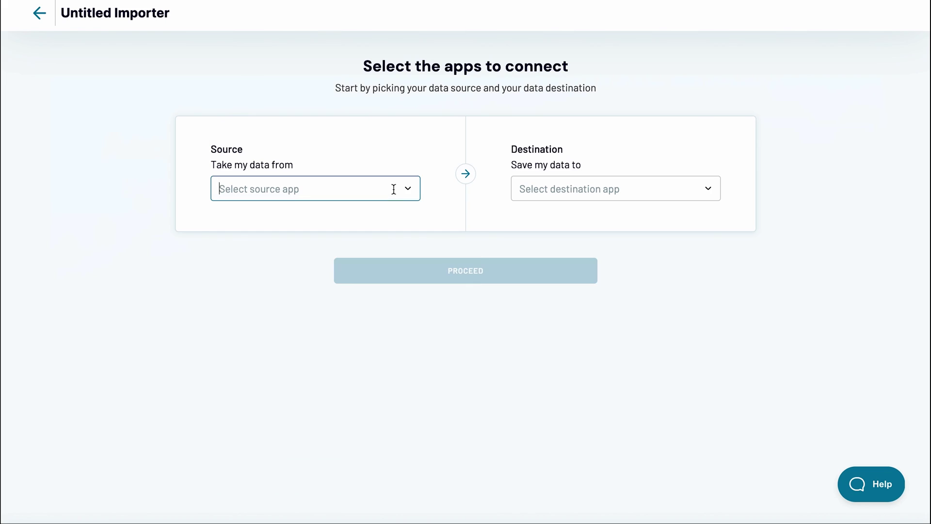
# Choose Google Sheets as the Untitled Importer's data source
pyautogui.click(395, 189)
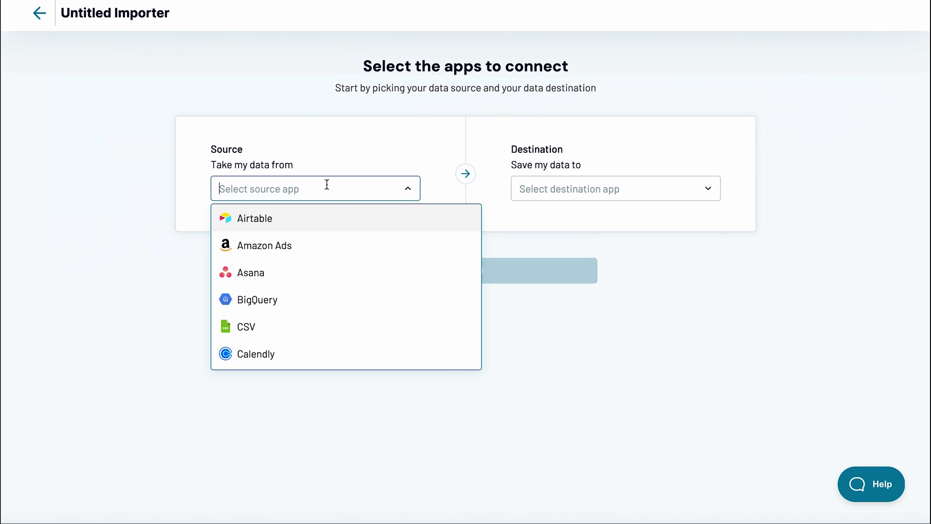
pyautogui.scroll(-6, 309, 295)
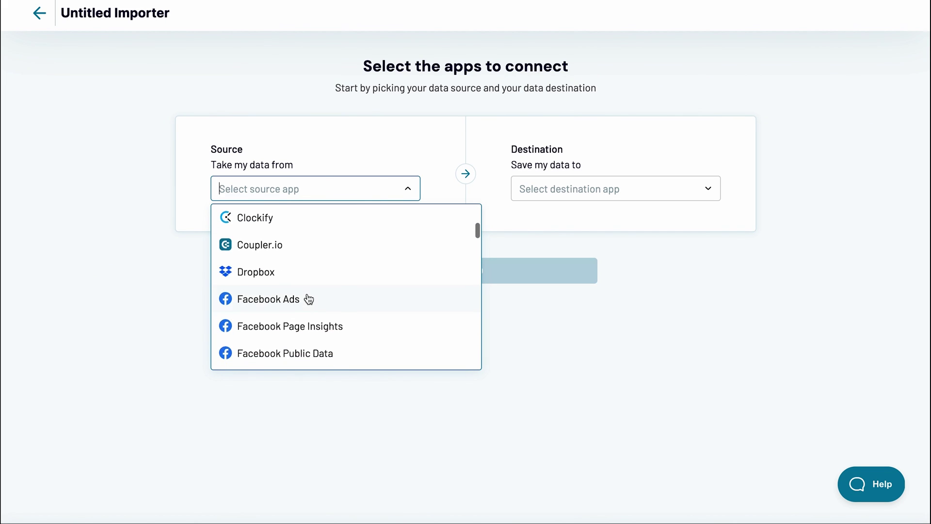
pyautogui.scroll(-2, 309, 298)
pyautogui.click(300, 298)
pyautogui.click(567, 193)
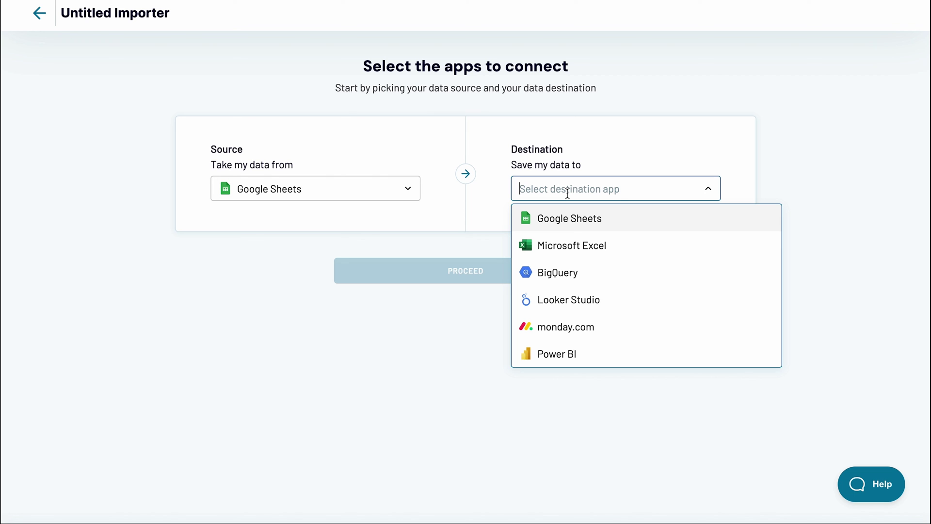
pyautogui.click(569, 222)
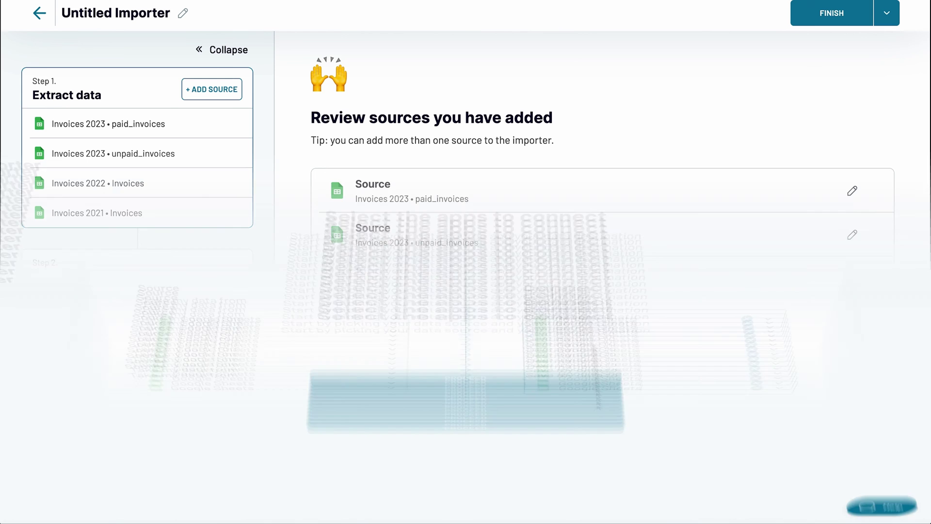